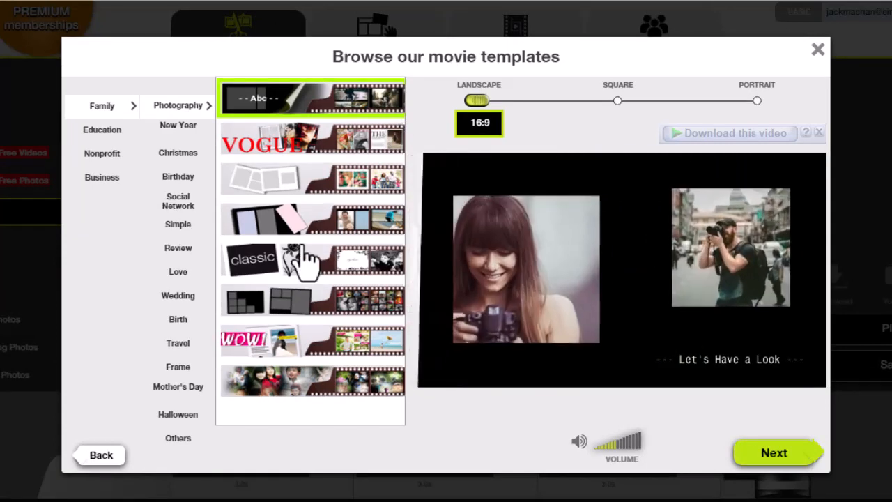
Preview movie templates in the Education and Business categories and continue with the first Family Photography template in landscape 16:9
click(271, 156)
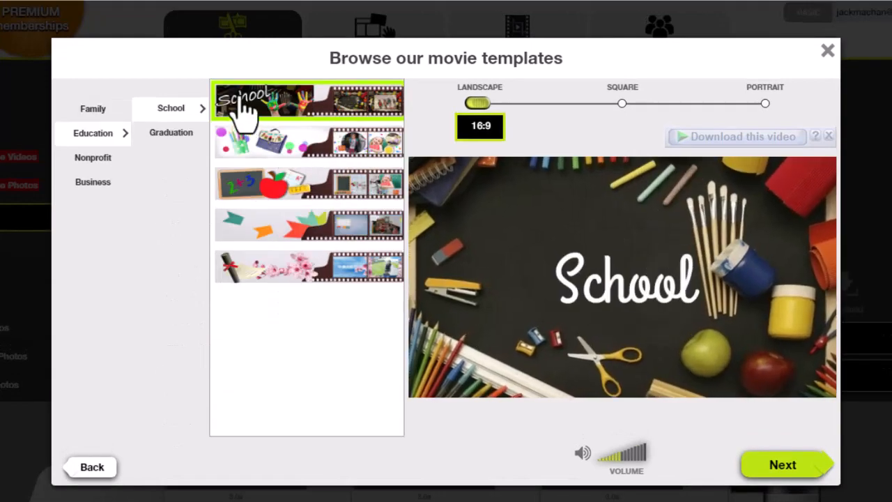
click(295, 274)
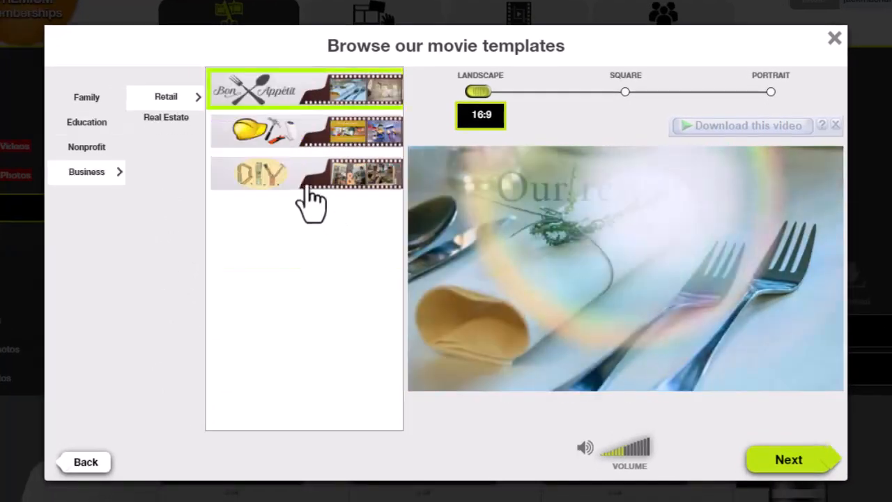
click(293, 182)
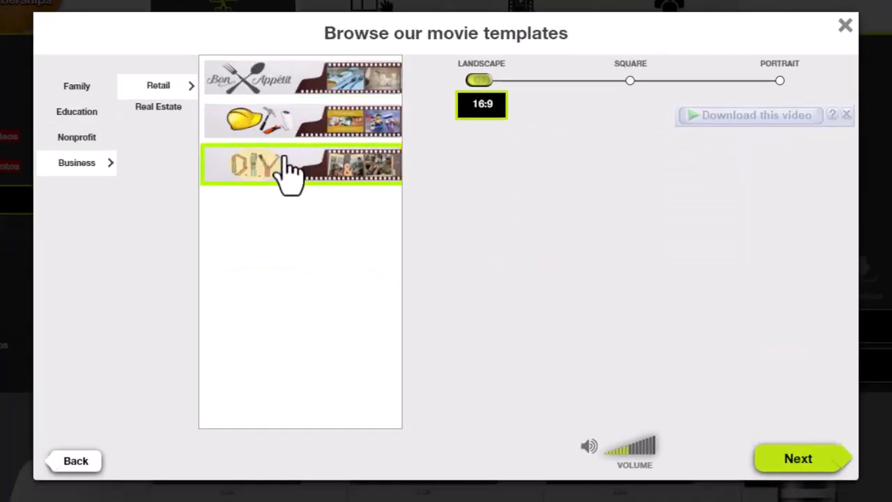
click(153, 107)
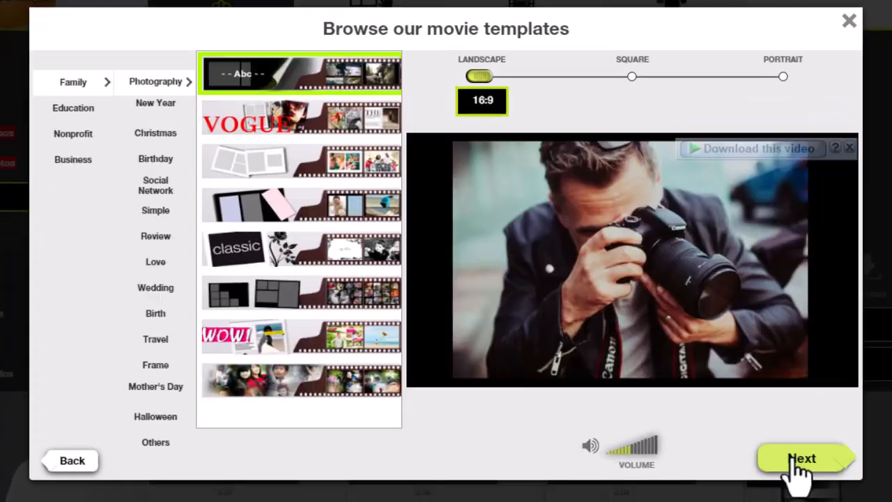
click(795, 468)
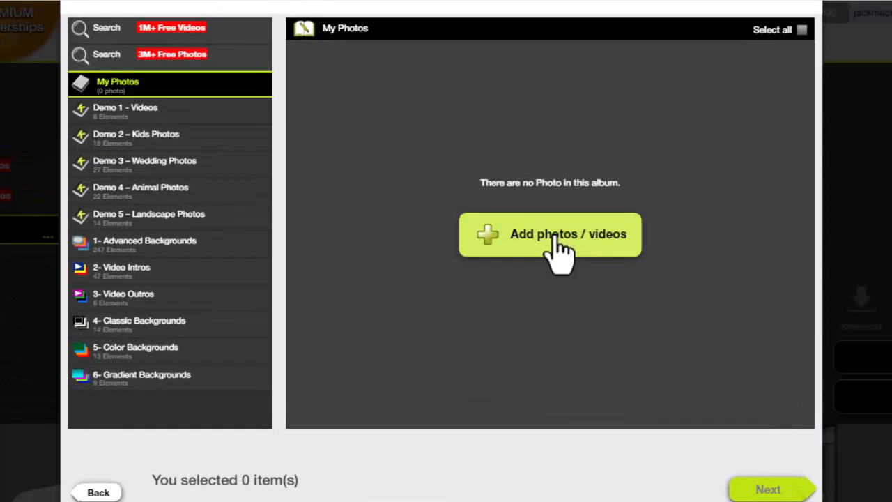
Upload the images Action, Apple Tv, Apple Tv2, arrive, Baloon, cup, down and Goat from the Messi Award folder to My Photos
click(561, 237)
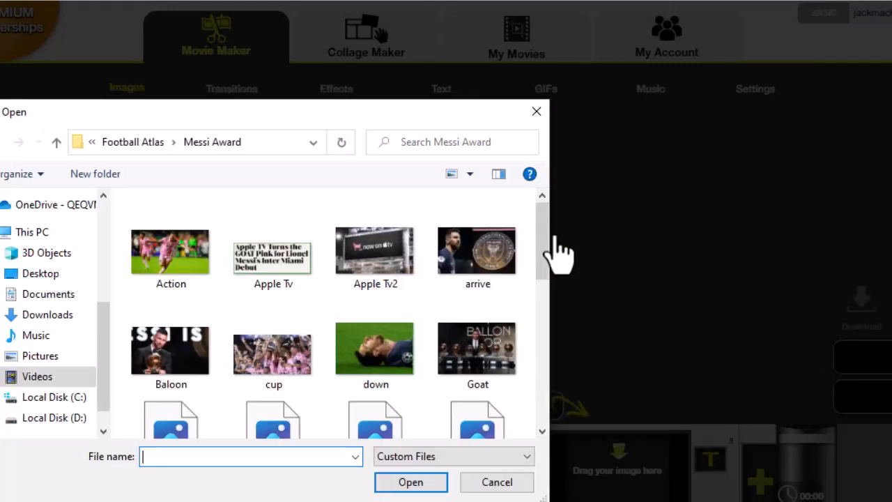
drag(123, 301, 464, 239)
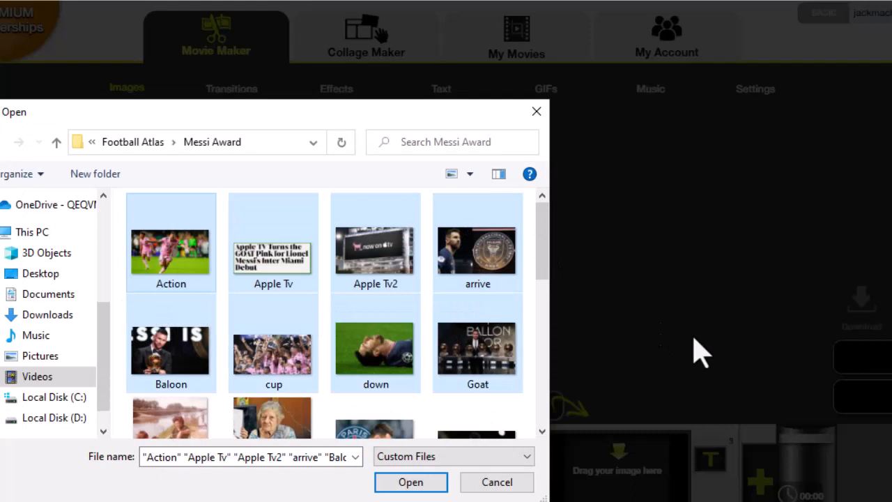
click(413, 482)
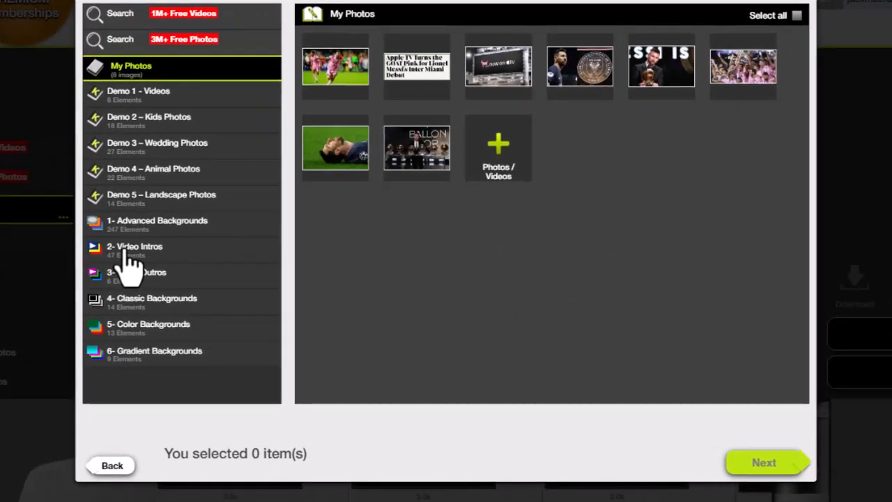
Choose the blue Earth globe clip from the Video Intros album and create the movie with it
click(128, 253)
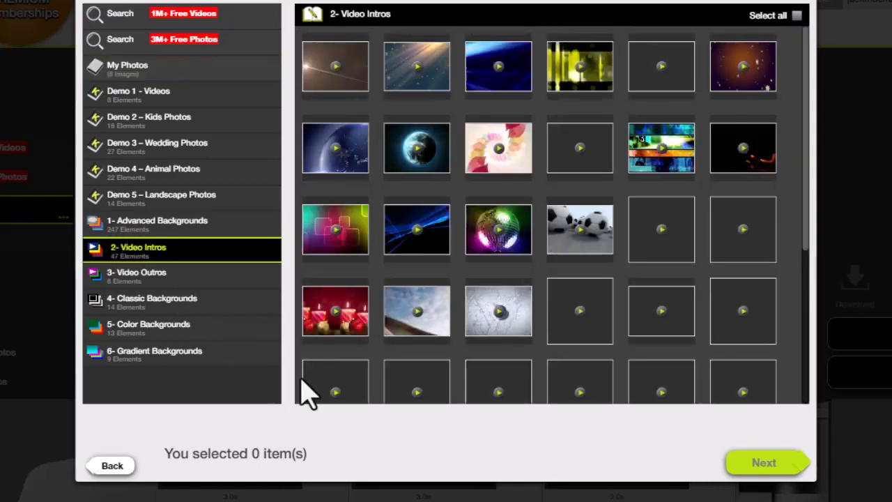
click(416, 154)
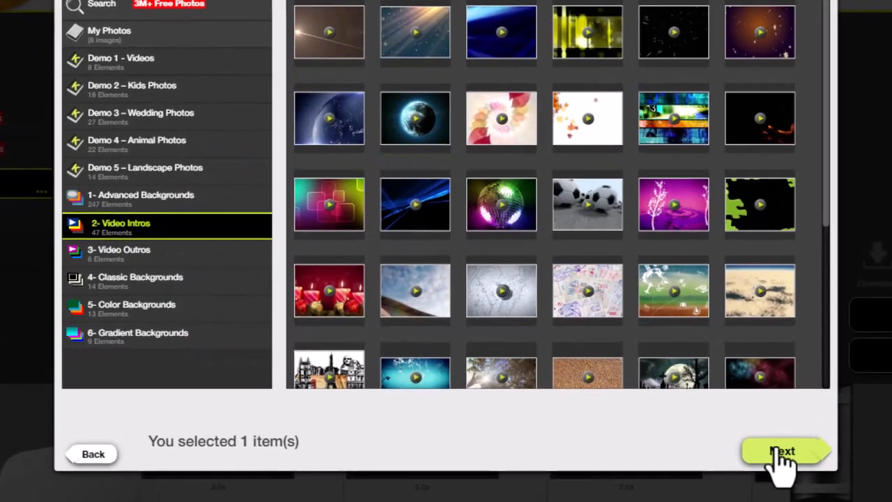
click(765, 455)
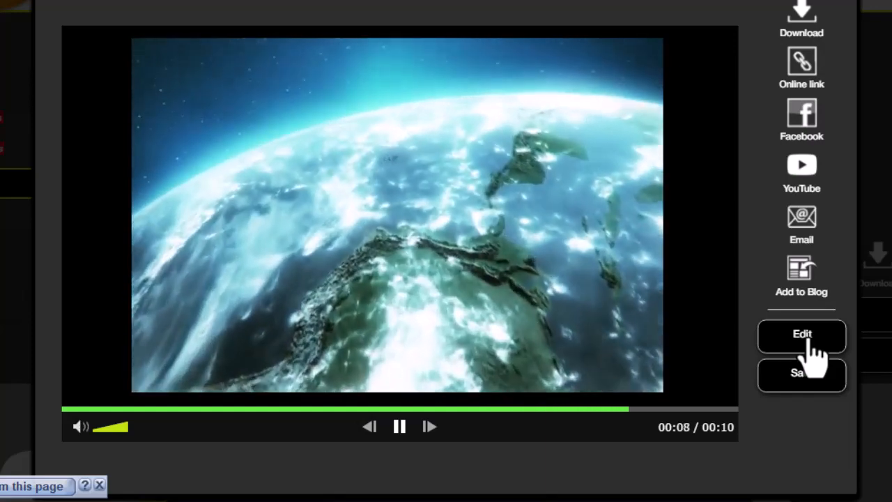
Open the movie for editing and set the Earth intro scene's duration to 5.0 seconds
click(811, 342)
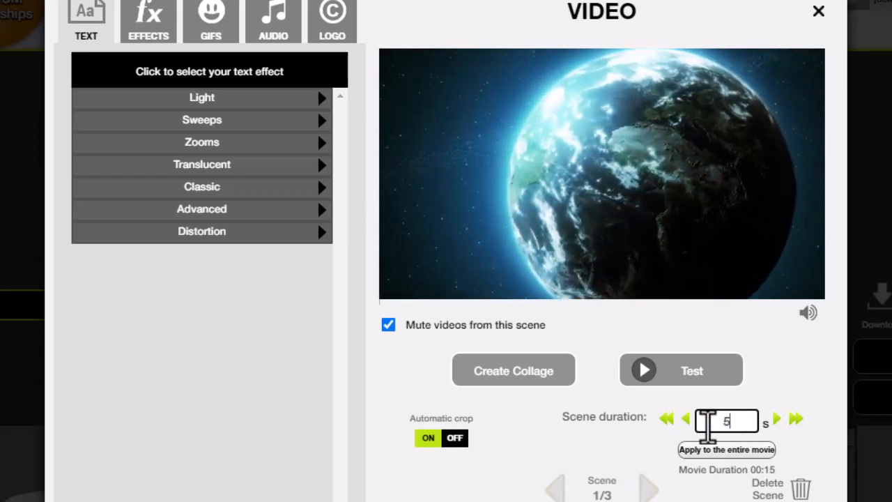
text(.0)
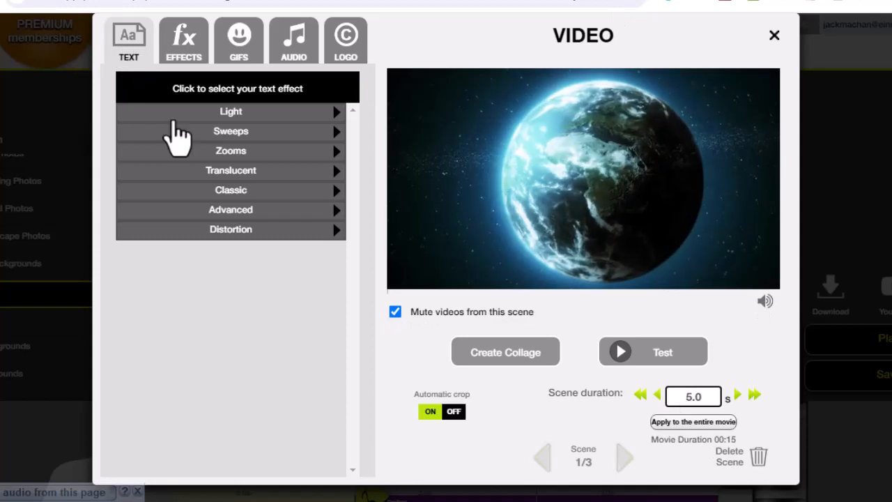
Add the text "Football Field" to the Earth scene with the dissolving-letters Light text effect, placed in the upper part of the frame
click(231, 113)
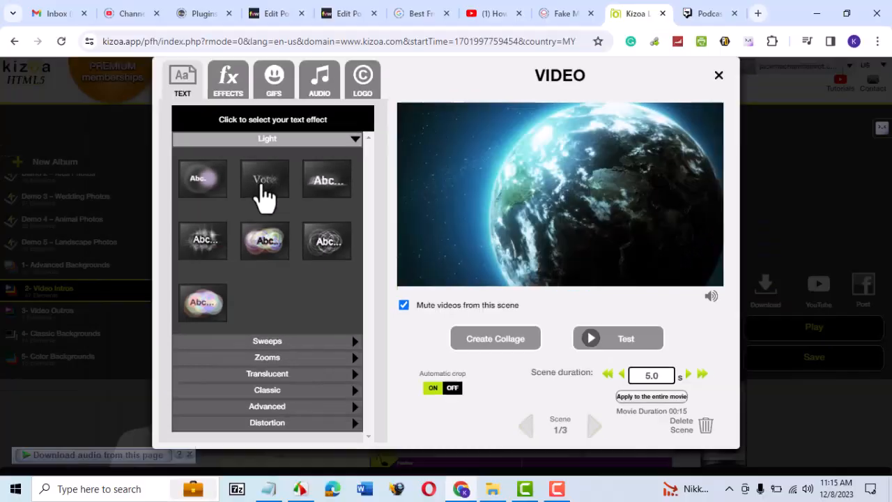
click(230, 162)
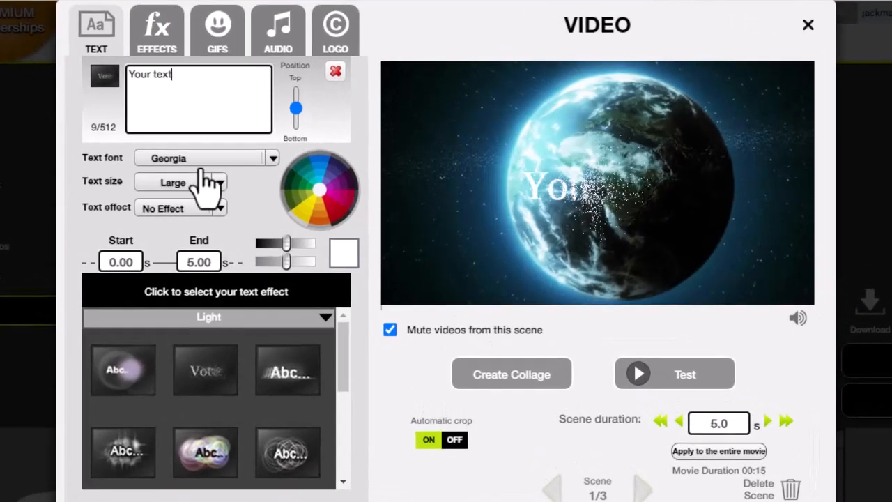
drag(200, 85, 89, 65)
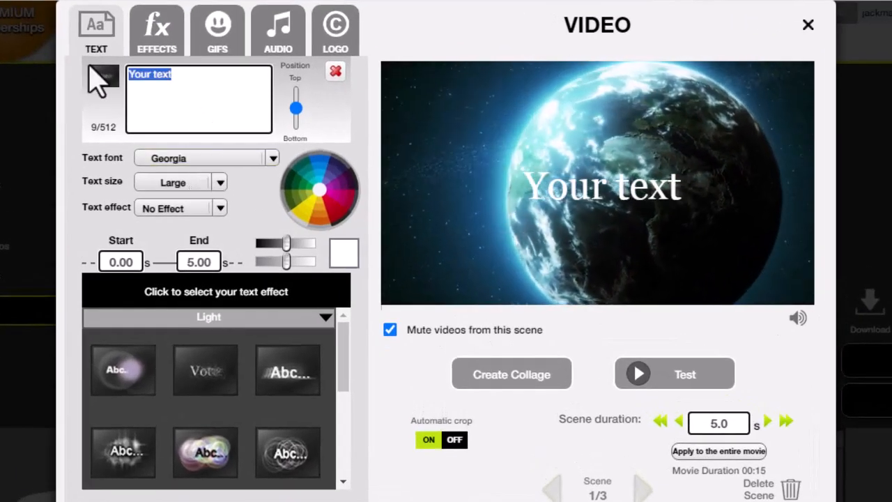
text(Football Field)
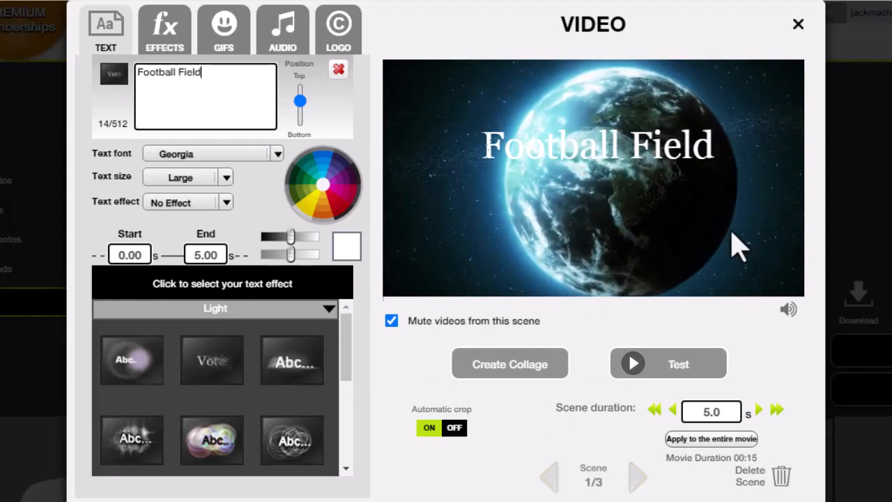
click(235, 293)
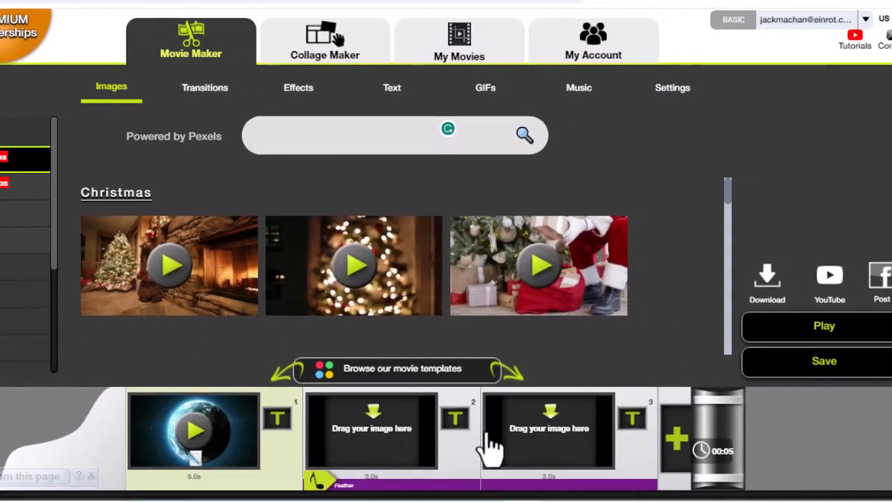
Save the movie with the title "Football Field" and return to the editor
click(825, 365)
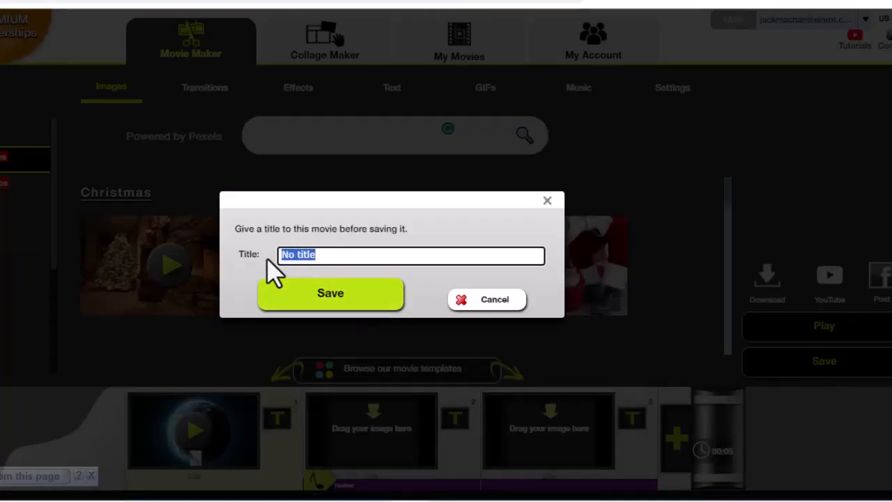
text(Football Field)
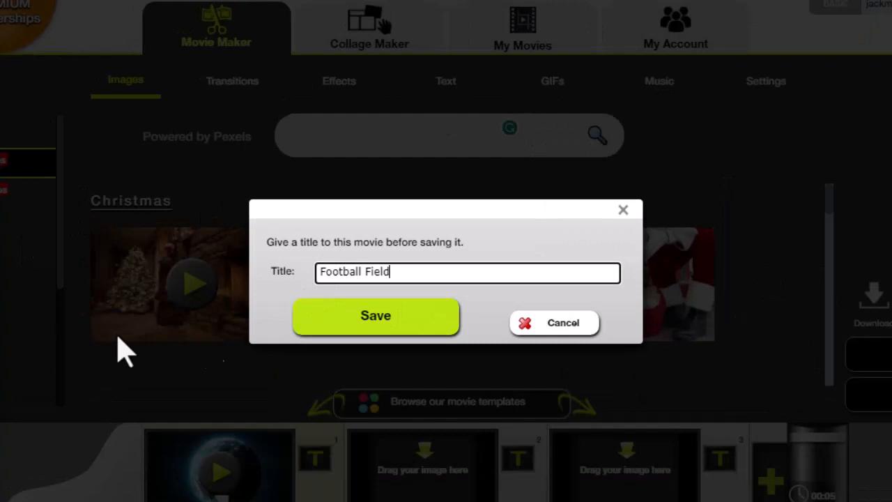
click(378, 328)
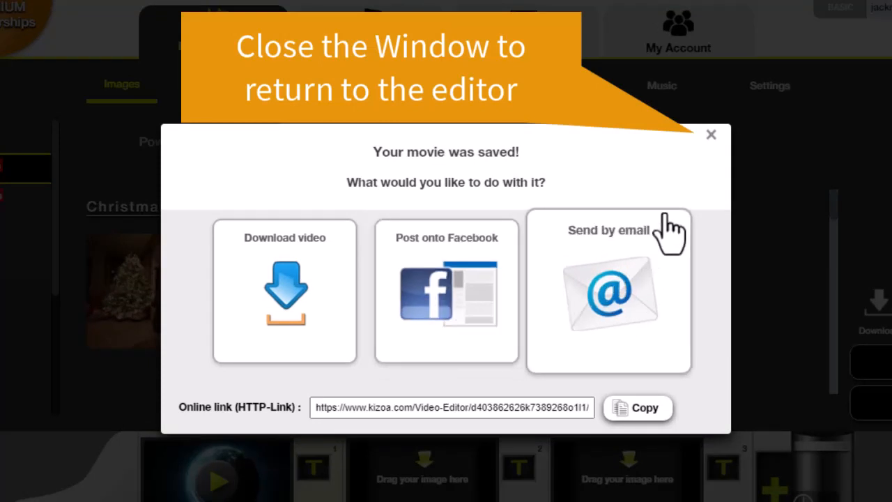
click(711, 135)
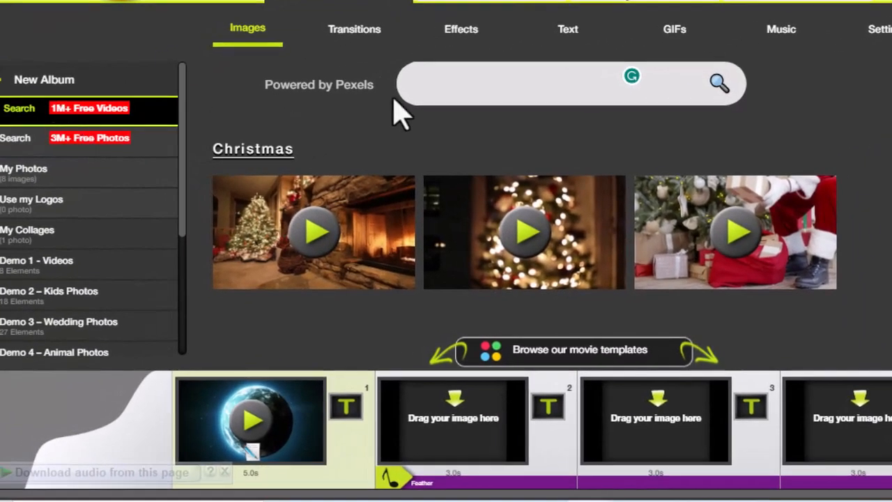
Search the free videos for "football field" and place the third clip in scene 2 of the film strip with No crop
text(football f)
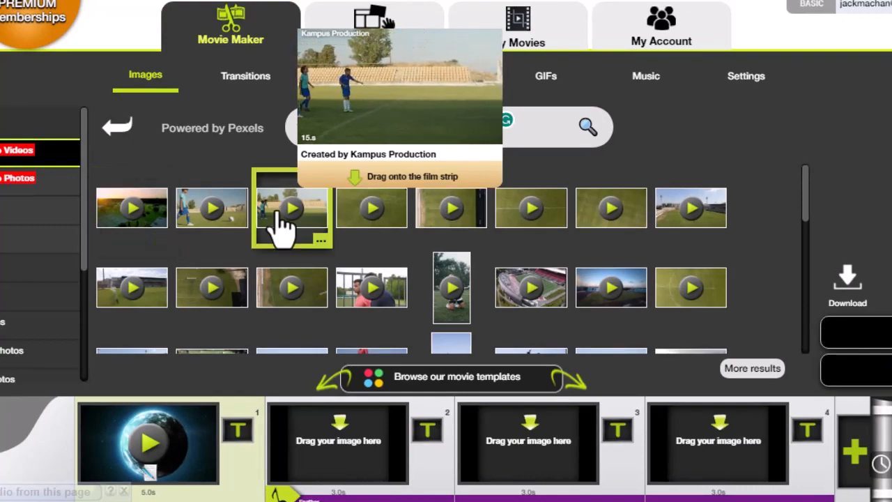
drag(281, 229, 304, 462)
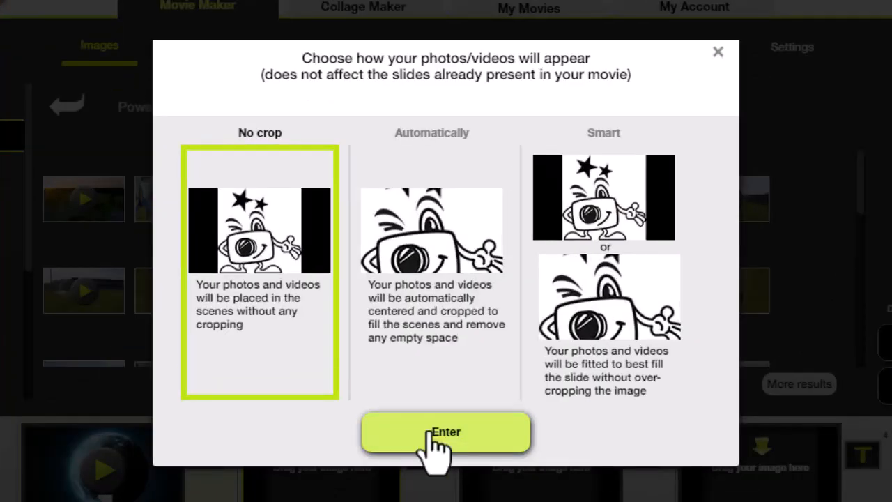
click(429, 434)
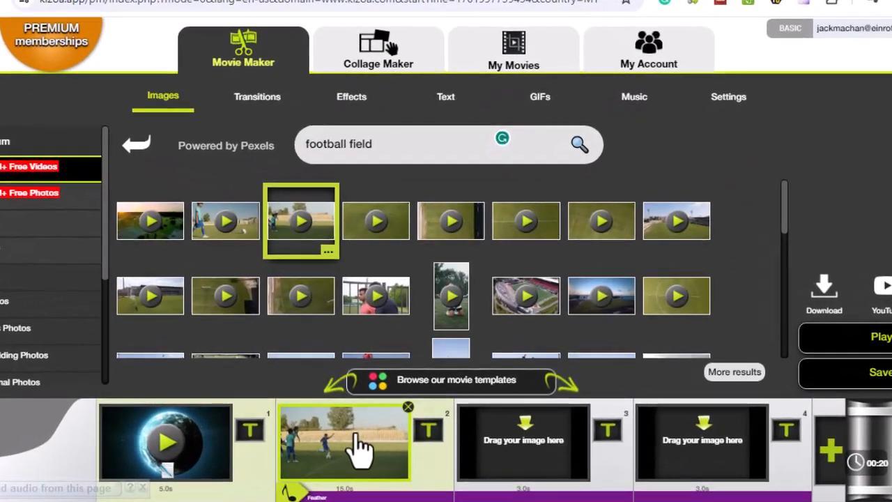
Set the duration of the football clip in scene 2 to 5 seconds and close the scene editor
click(359, 479)
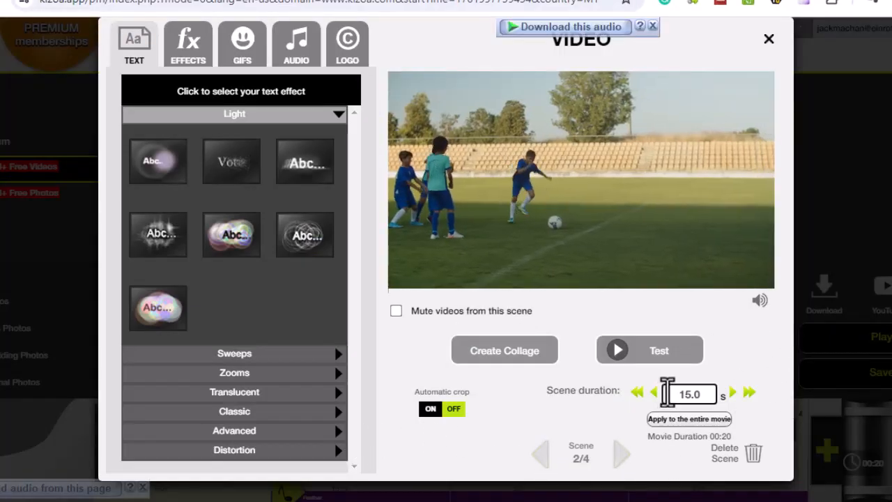
double_click(697, 394)
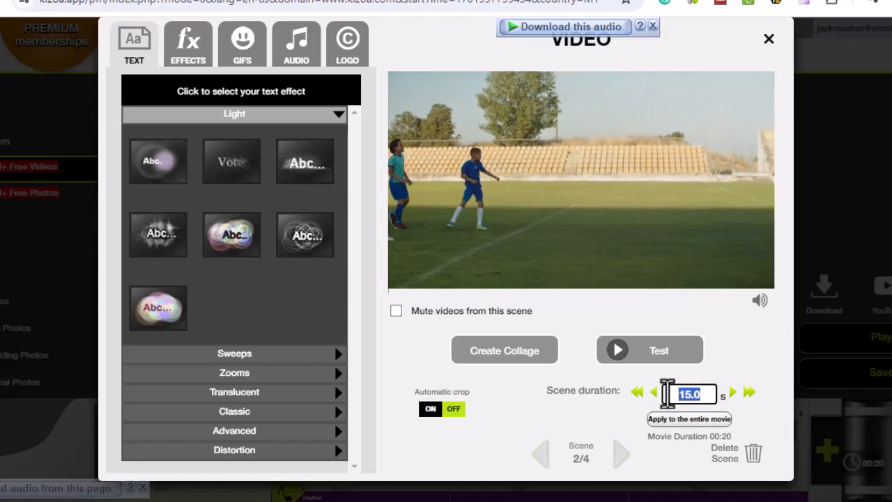
text(5)
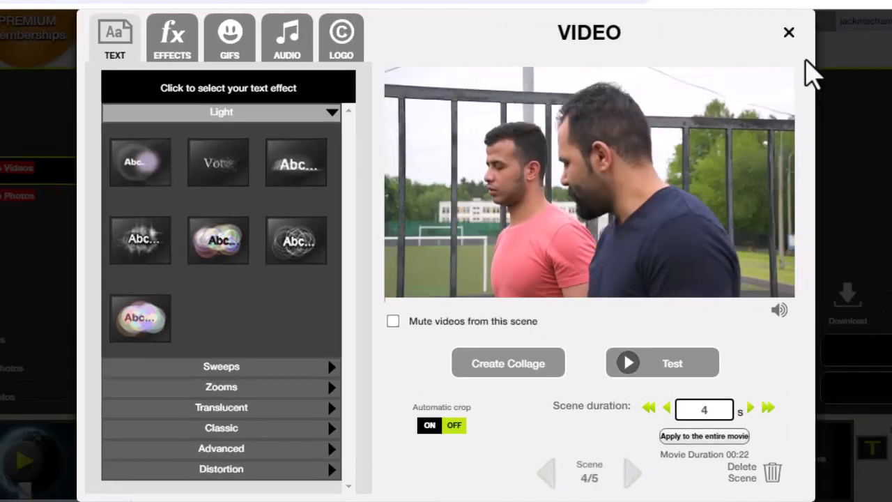
click(789, 33)
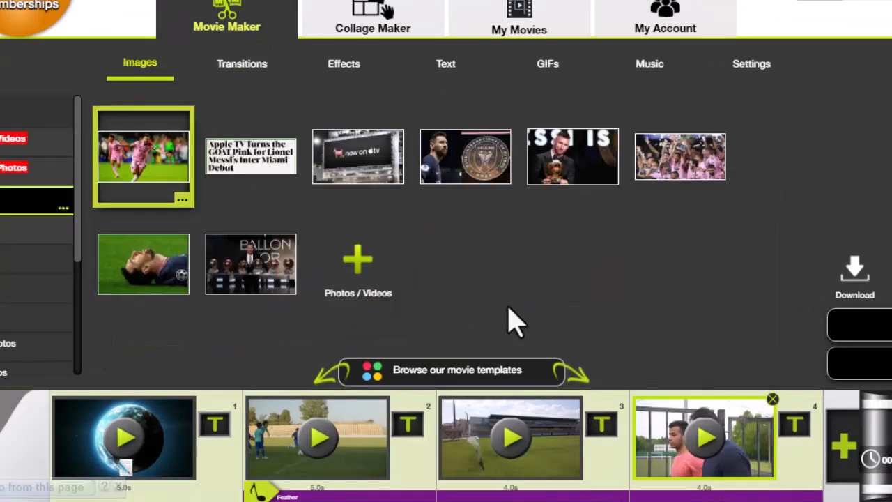
Add the Action, cup, down and Goat photos from My Photos to the film strip, in that order, after scene 4
mouse_move(119, 175)
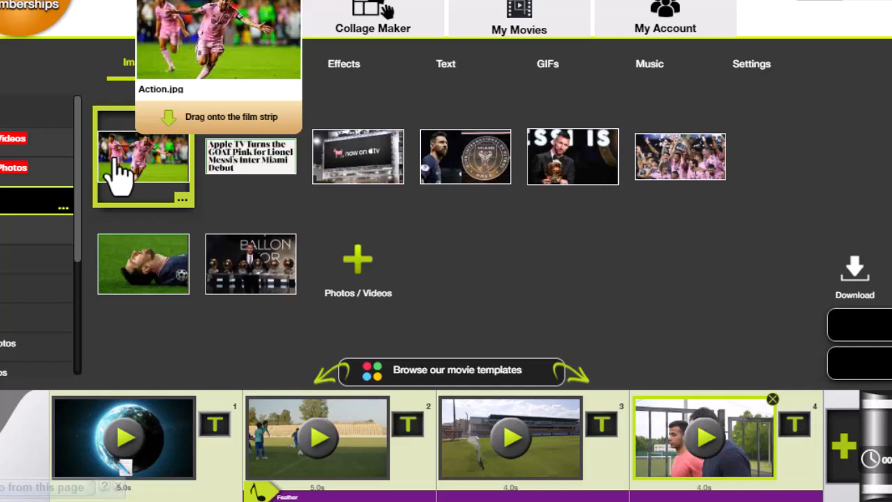
drag(119, 175, 781, 436)
drag(656, 167, 792, 433)
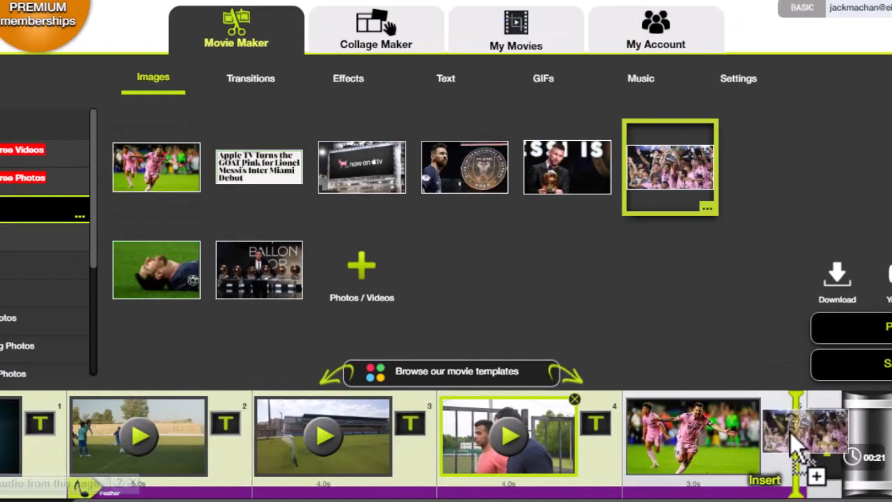
mouse_move(310, 168)
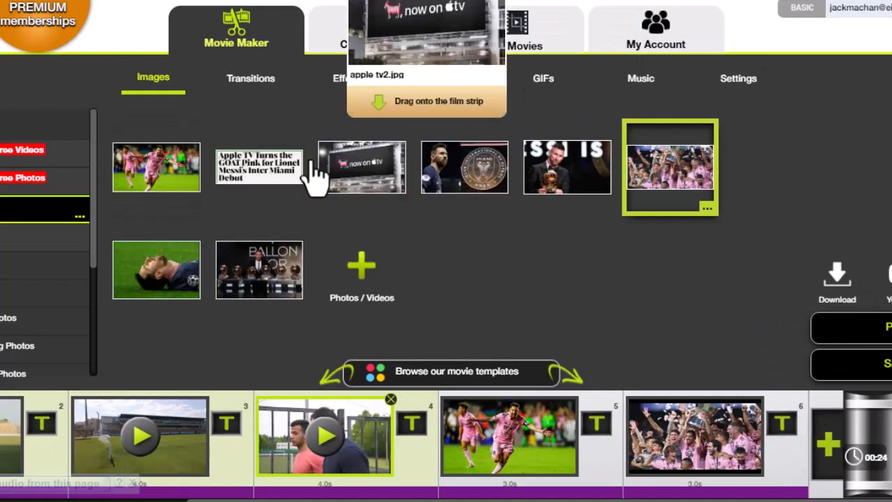
mouse_move(152, 283)
mouse_move(151, 283)
mouse_down()
mouse_move(774, 357)
mouse_move(815, 446)
mouse_move(809, 434)
mouse_up()
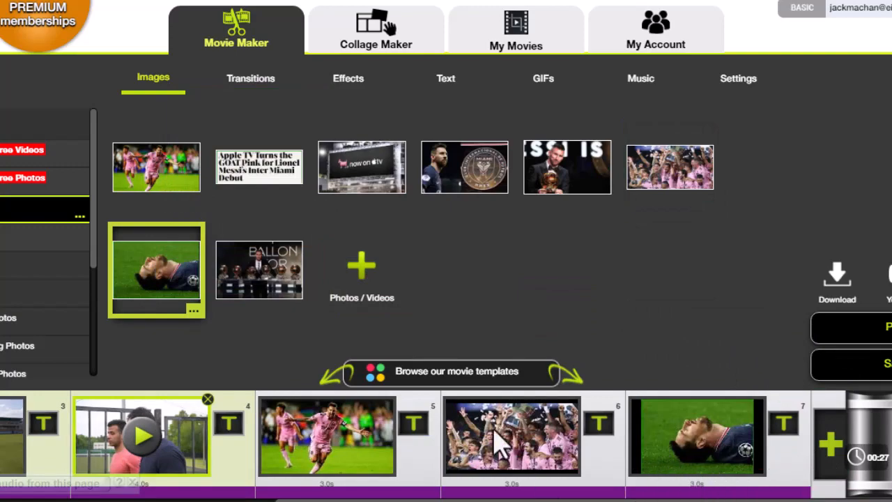
drag(258, 270, 805, 469)
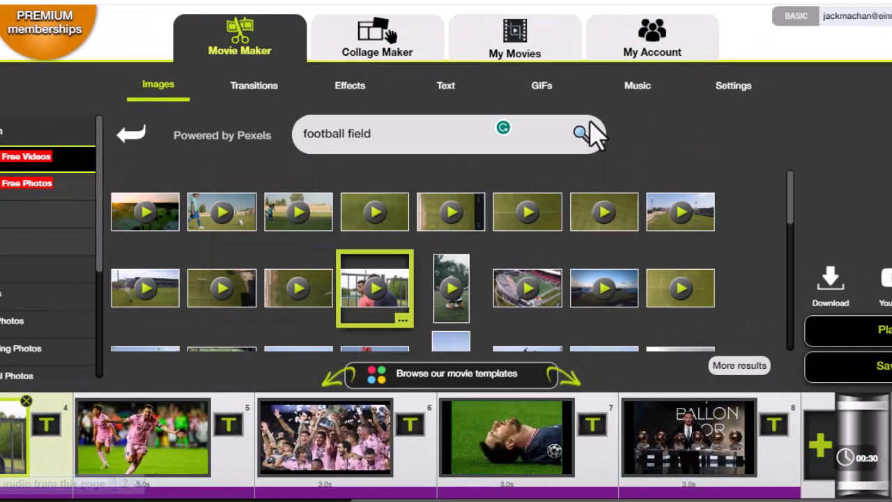
scroll(52, 424, left, 7)
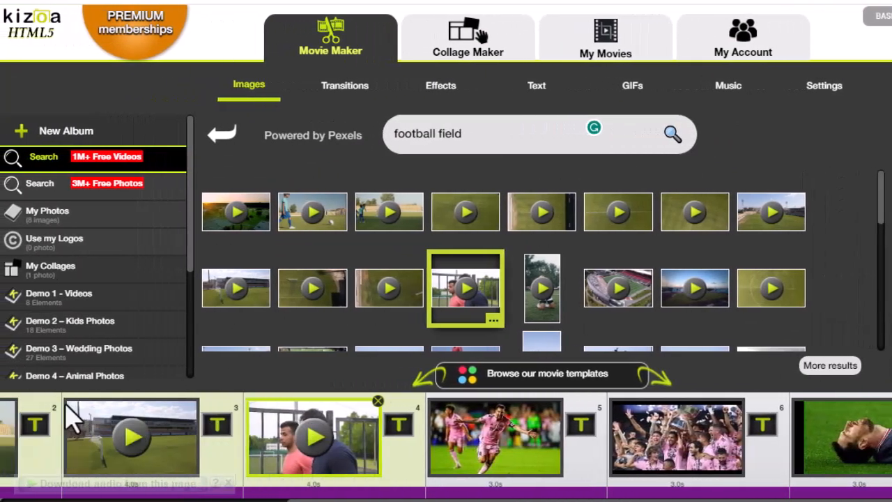
Add the green light-burst clip from Video Outros to the film strip as scene 9 and turn on its automatic crop
scroll(104, 231, down, 3)
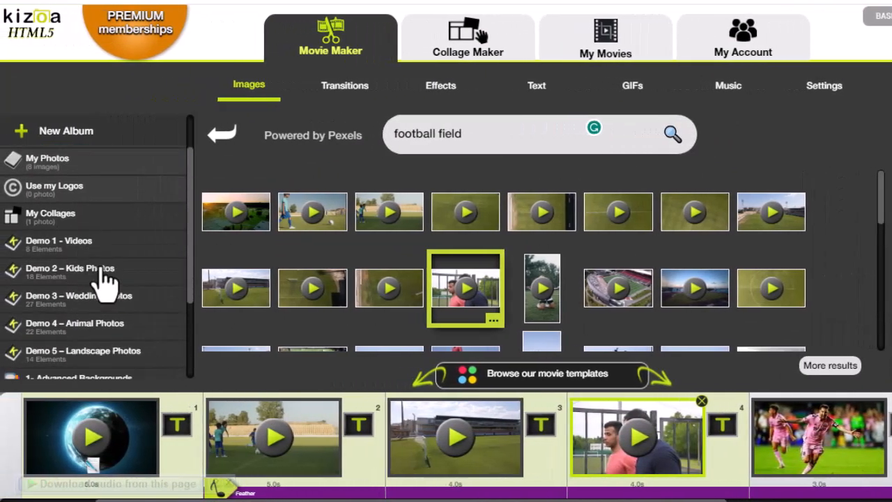
scroll(106, 281, down, 1)
scroll(101, 282, down, 3)
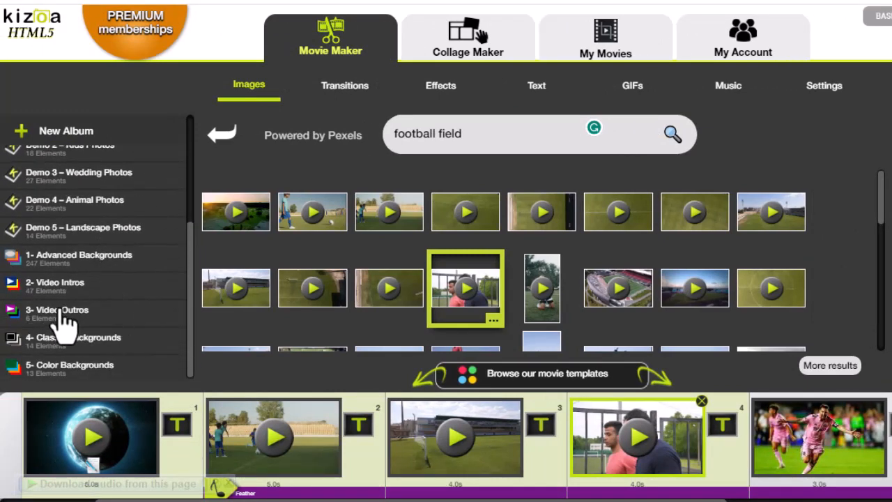
click(63, 317)
mouse_move(265, 197)
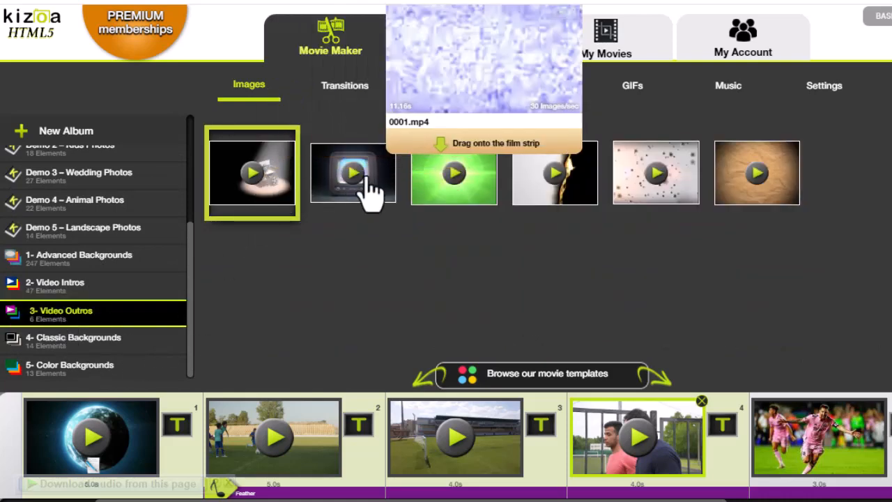
mouse_move(432, 189)
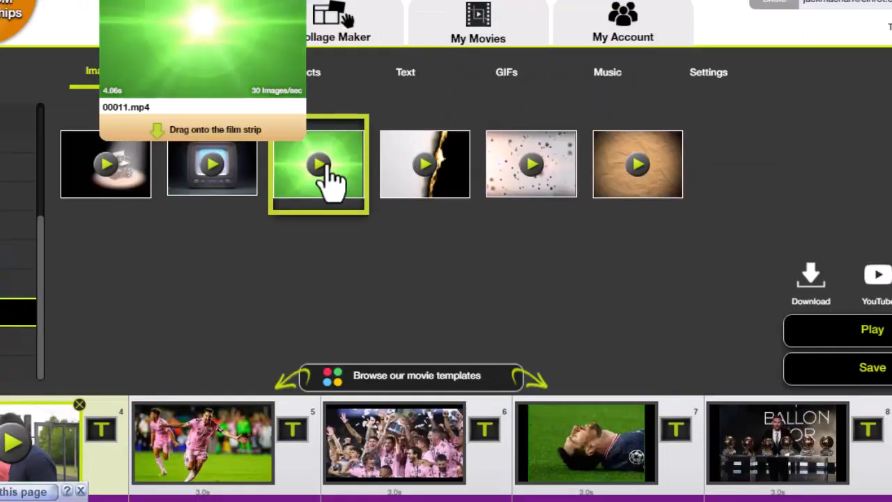
drag(330, 183, 814, 460)
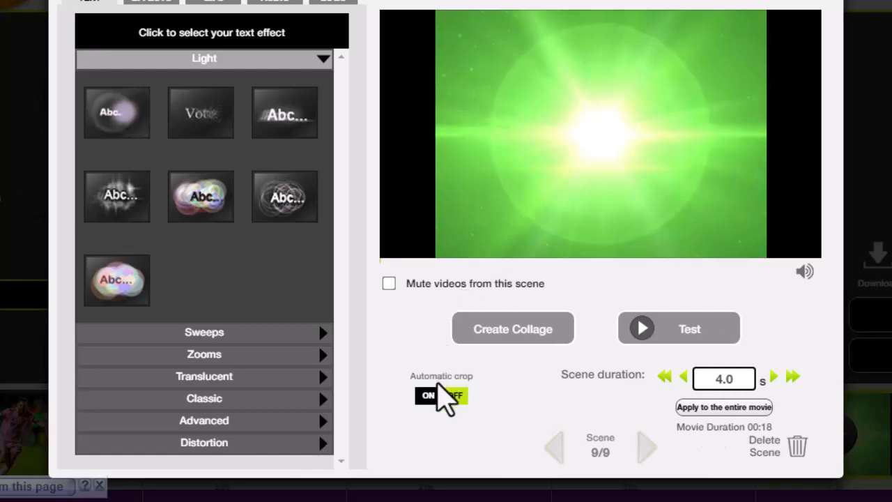
click(429, 398)
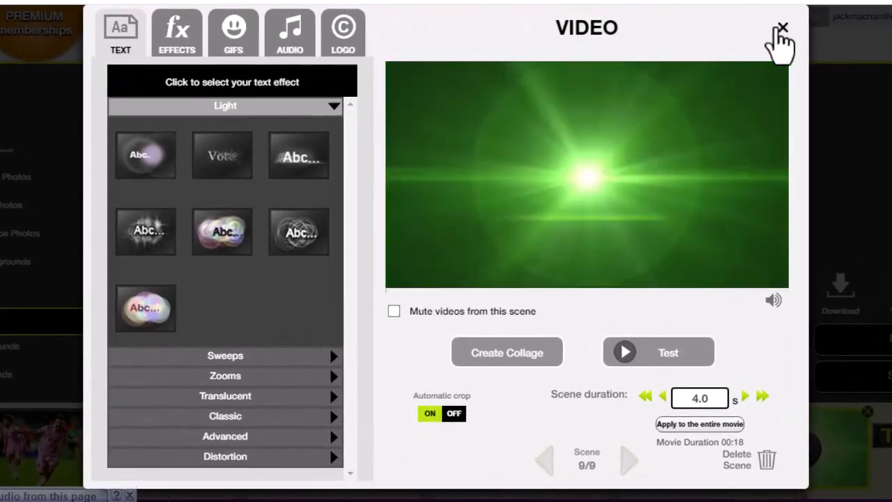
click(781, 29)
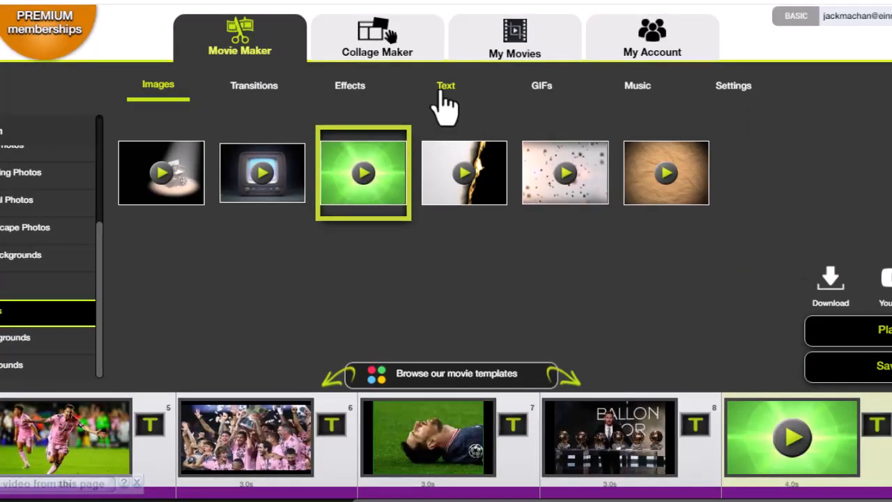
Add the Colorful circles text effect to the outro in scene 9 and set its font to Eurostile
click(445, 104)
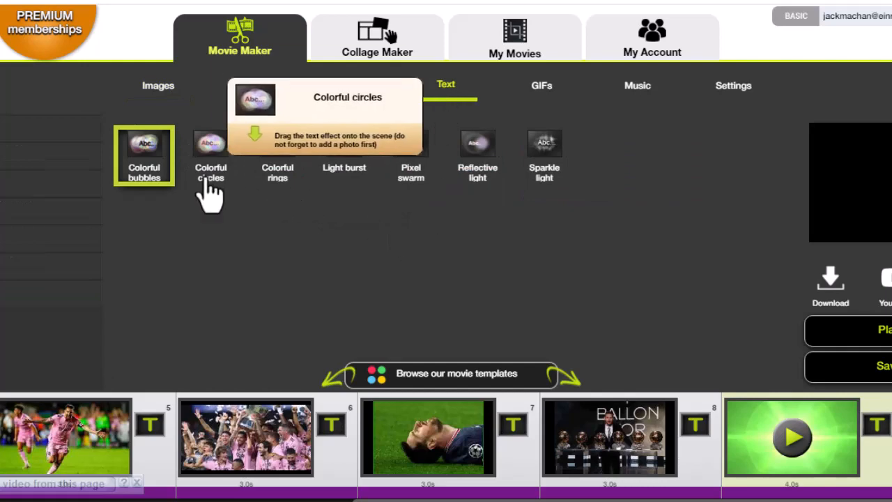
drag(210, 174, 782, 428)
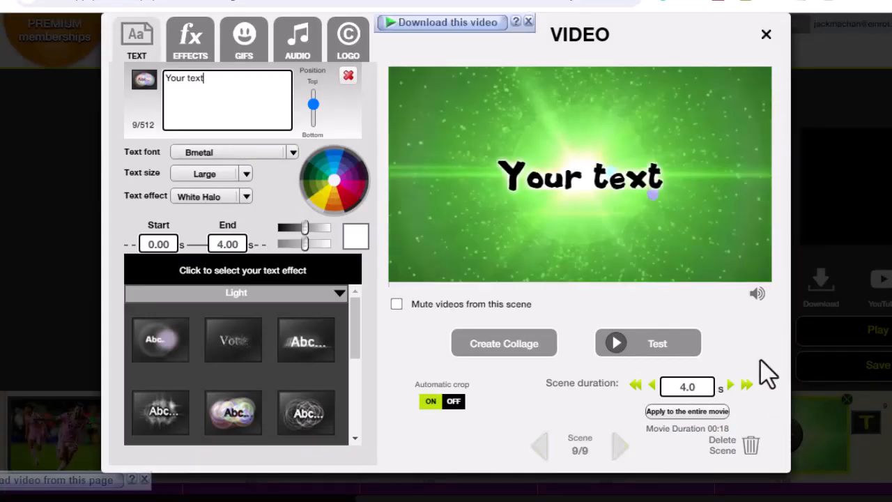
click(275, 152)
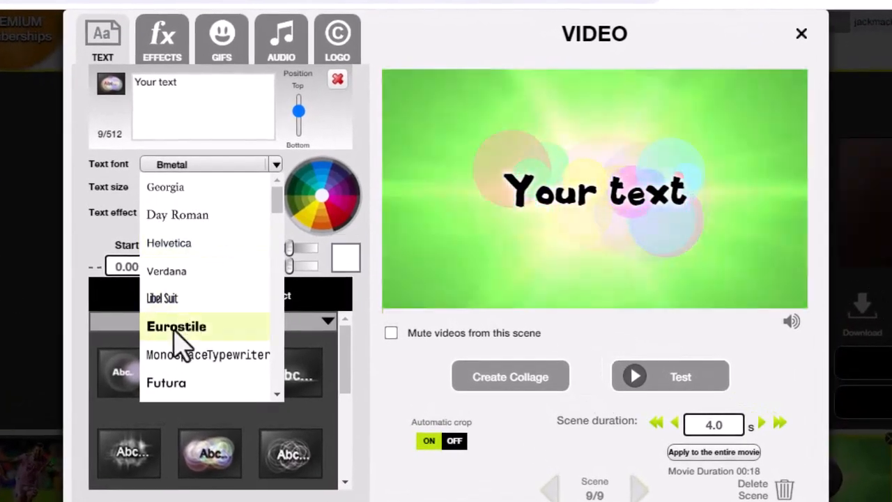
click(177, 327)
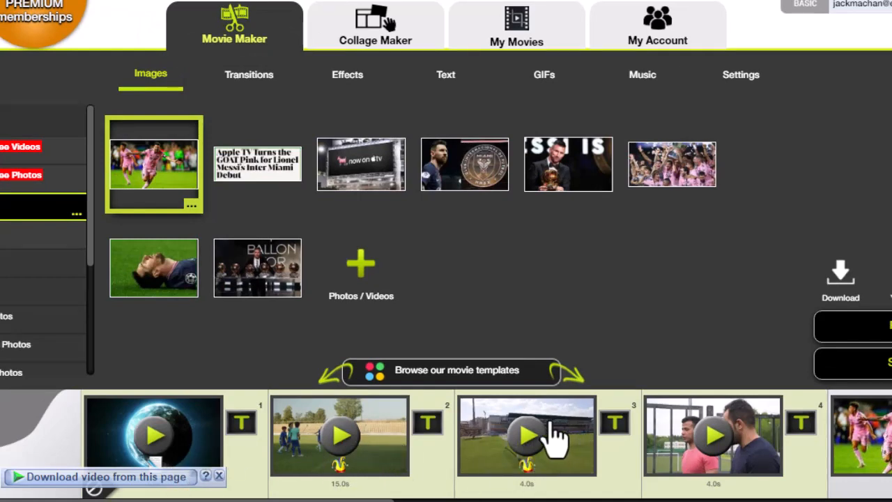
Move the stadium clip to scene 2 and the Action photo to scene 4, and preview the movie
drag(556, 426, 385, 430)
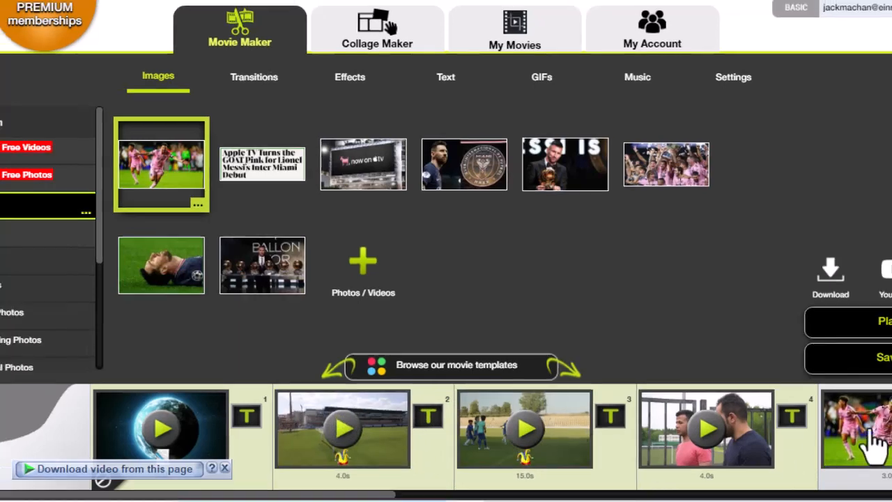
drag(887, 448, 717, 434)
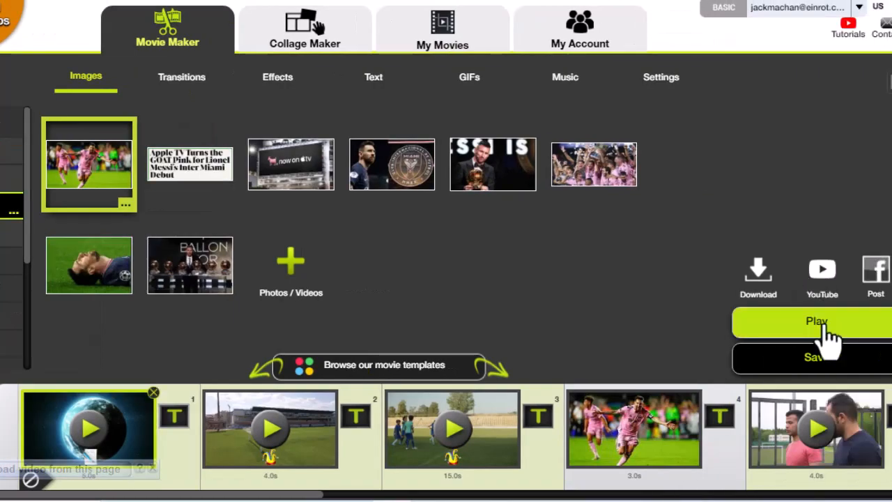
click(825, 340)
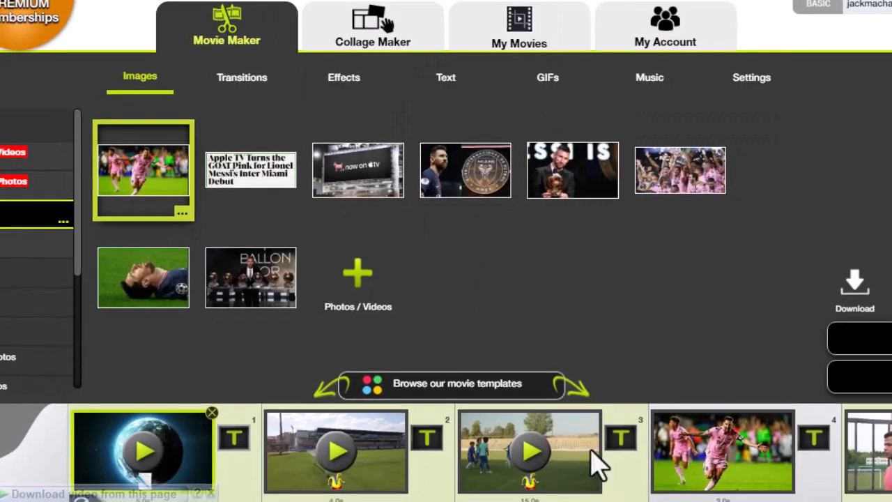
Place the Central Swap transition from the Zooms category between scenes 1 and 2 and preview the movie
click(242, 78)
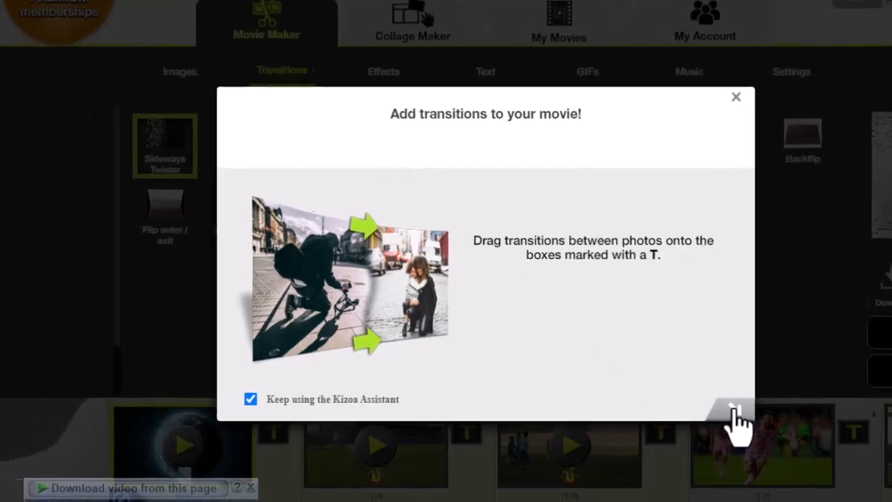
click(690, 418)
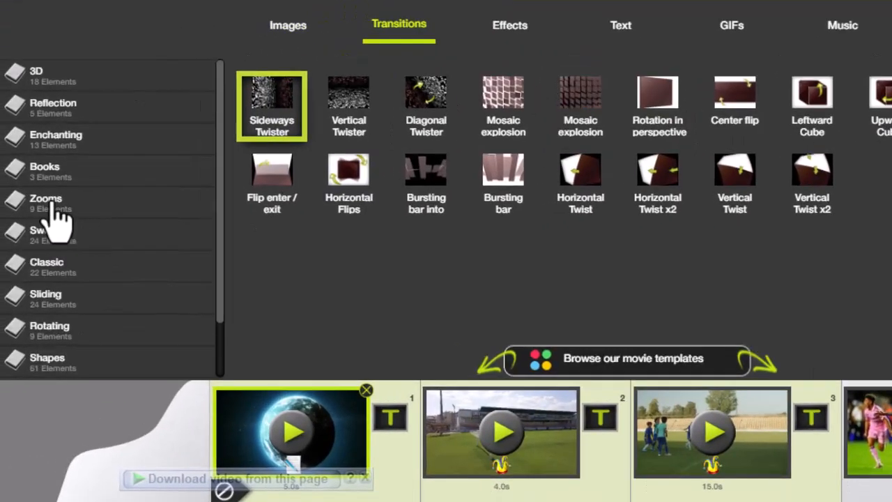
click(56, 209)
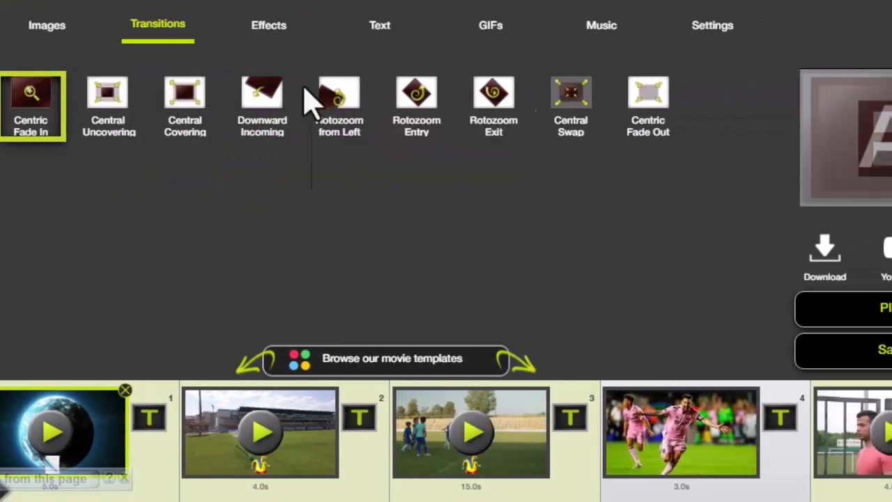
drag(561, 104, 198, 443)
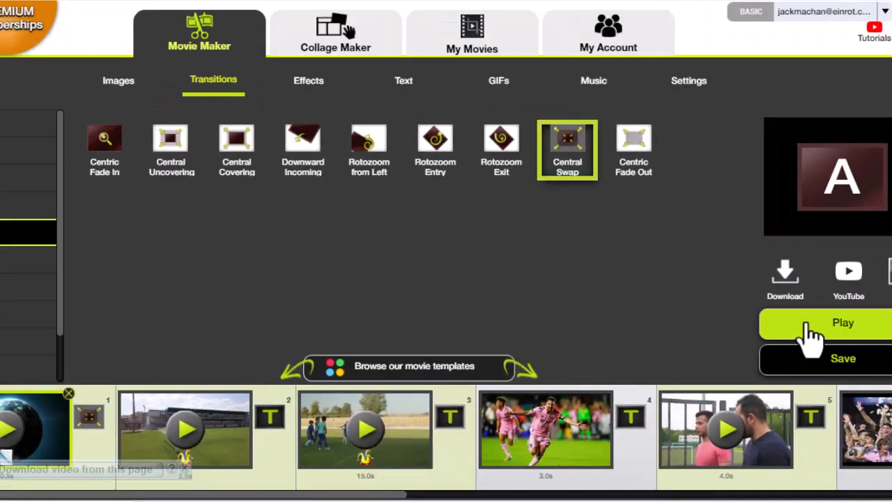
click(812, 328)
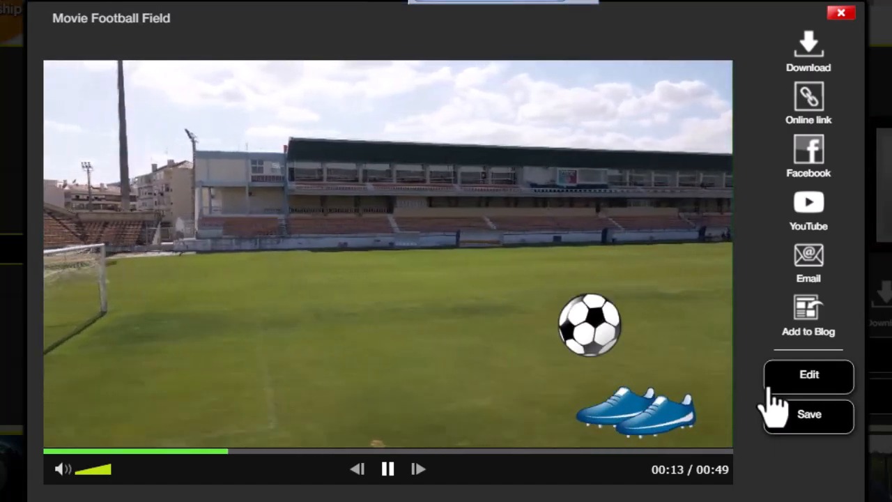
click(770, 388)
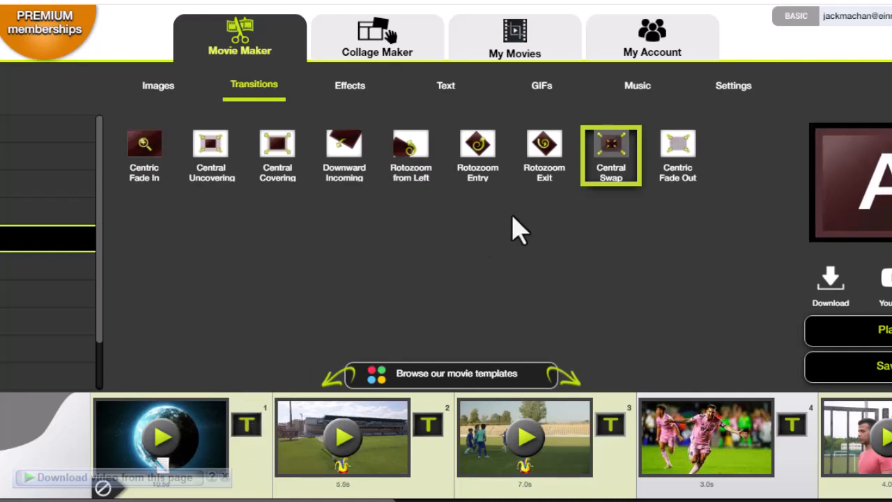
Place Central Swap after scene 1 again, apply it to the entire movie and check the result in a preview
drag(608, 168, 604, 171)
drag(452, 281, 248, 434)
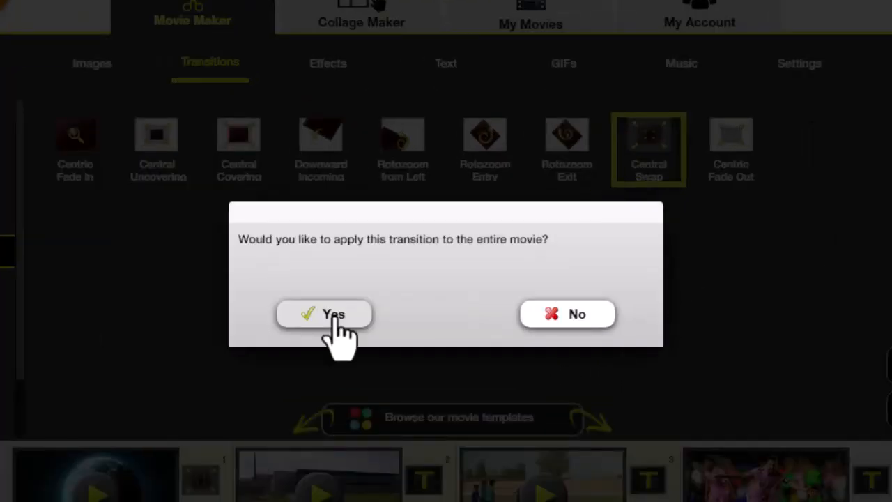
click(335, 315)
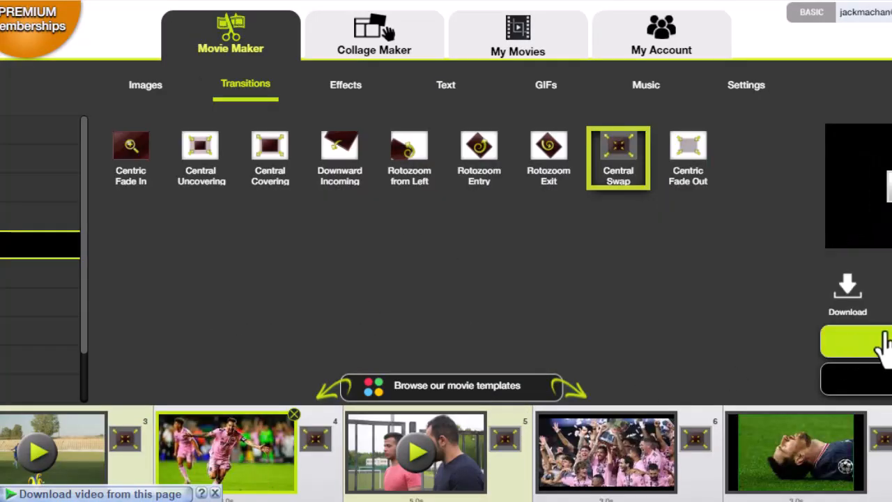
click(854, 343)
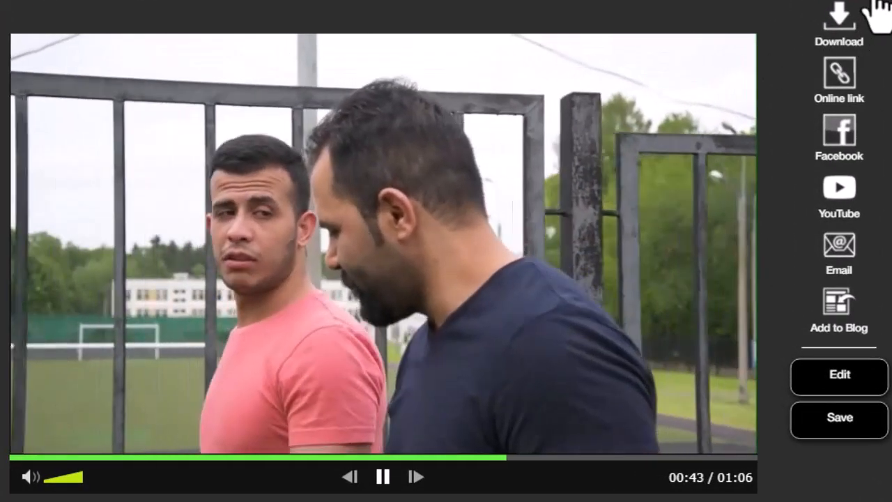
click(875, 2)
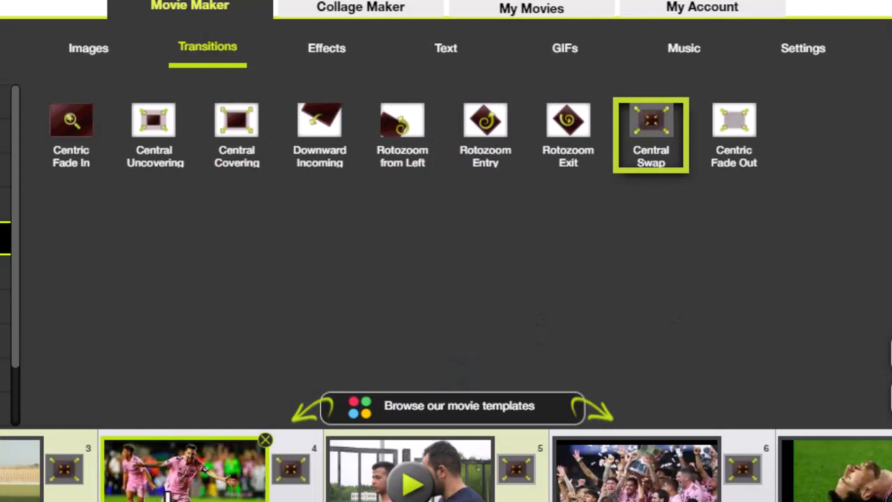
Apply the Swelling effect from the Motion category to the Action photo in scene 4 and the photos in scenes 6 to 8
click(327, 50)
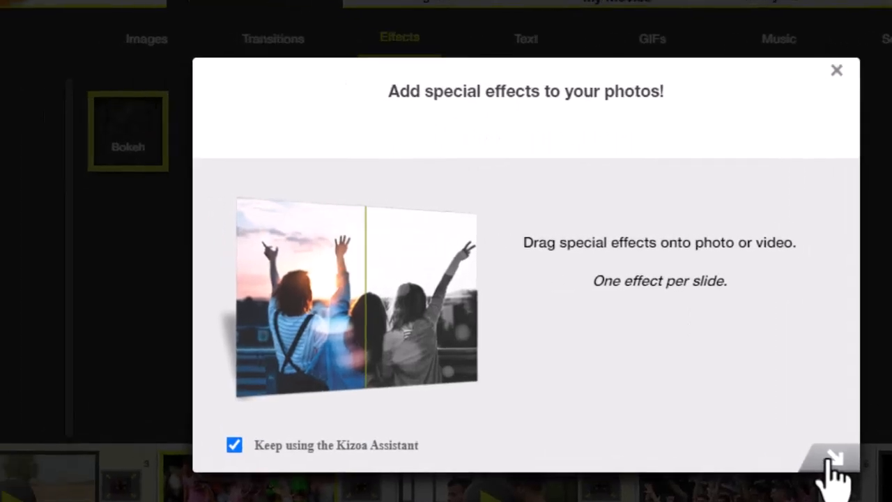
click(732, 444)
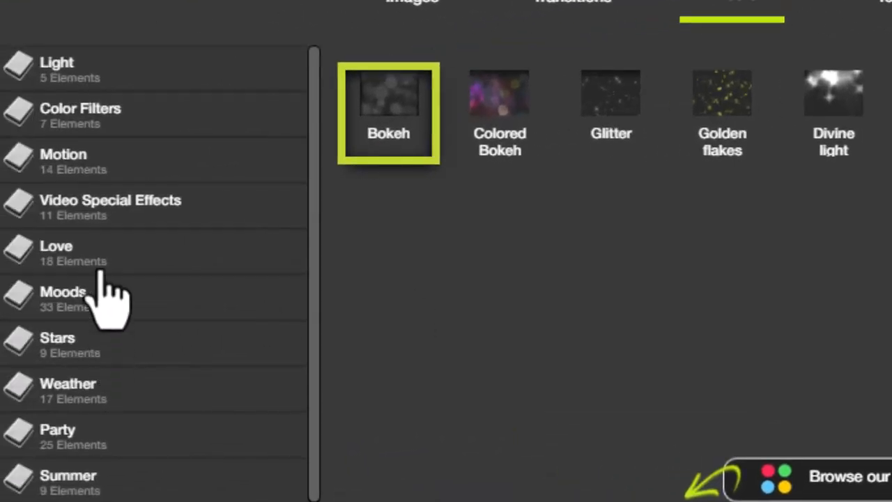
click(59, 170)
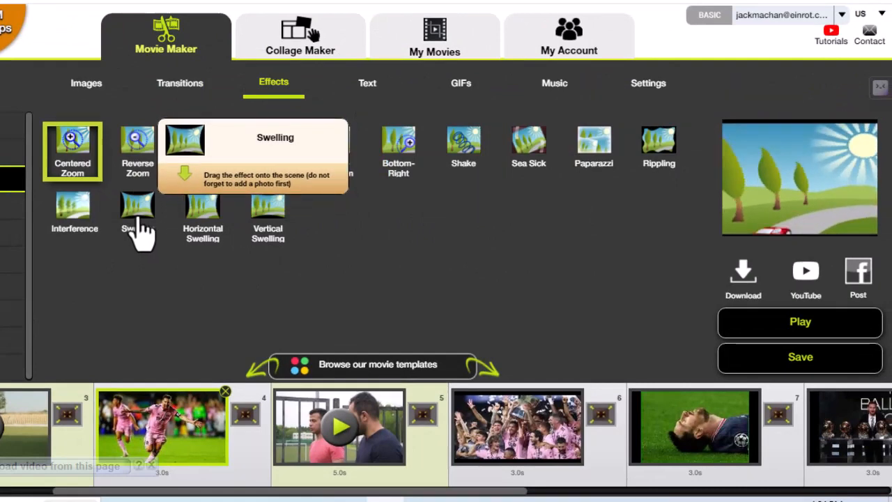
drag(140, 233, 143, 441)
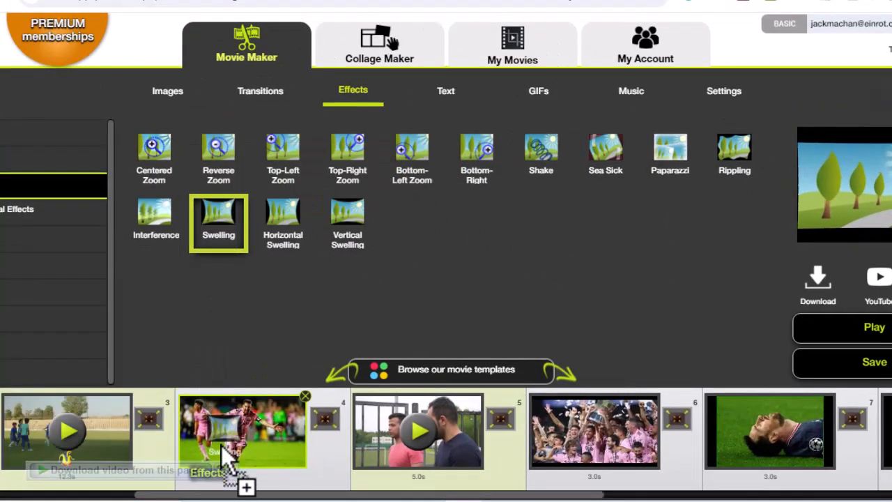
drag(221, 445, 221, 445)
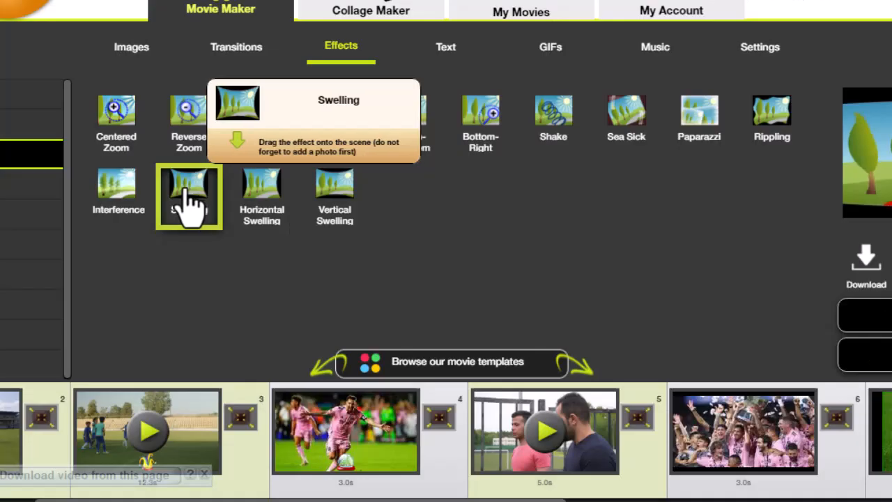
drag(188, 202, 416, 210)
drag(716, 417, 717, 418)
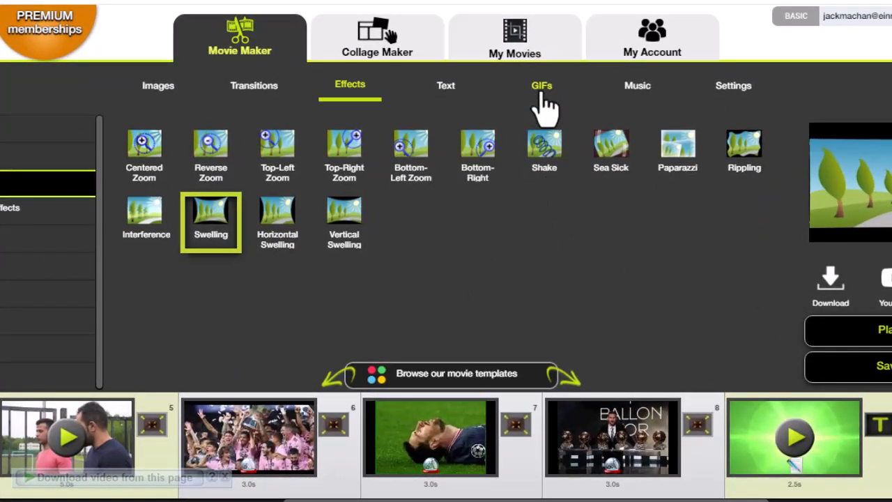
Add the Soccer Cleats GIF from the Sports category to the intro in scene 1 and position it below the Football Field title
click(542, 86)
click(680, 403)
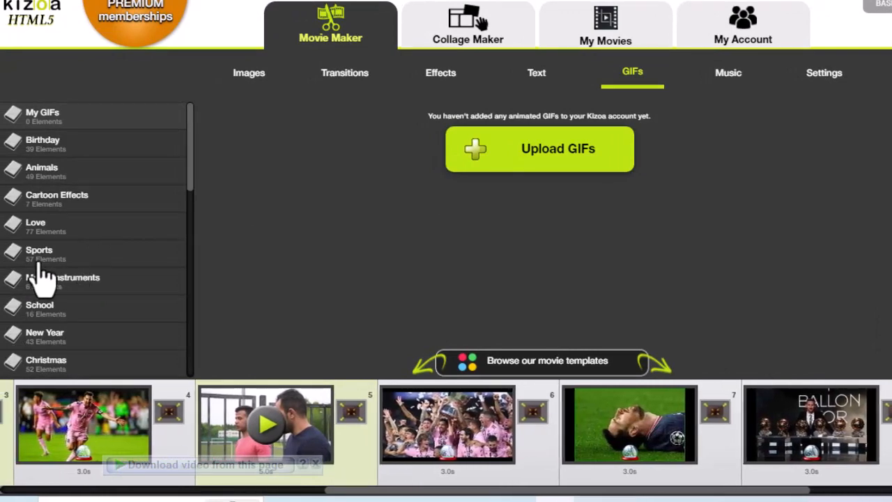
click(42, 264)
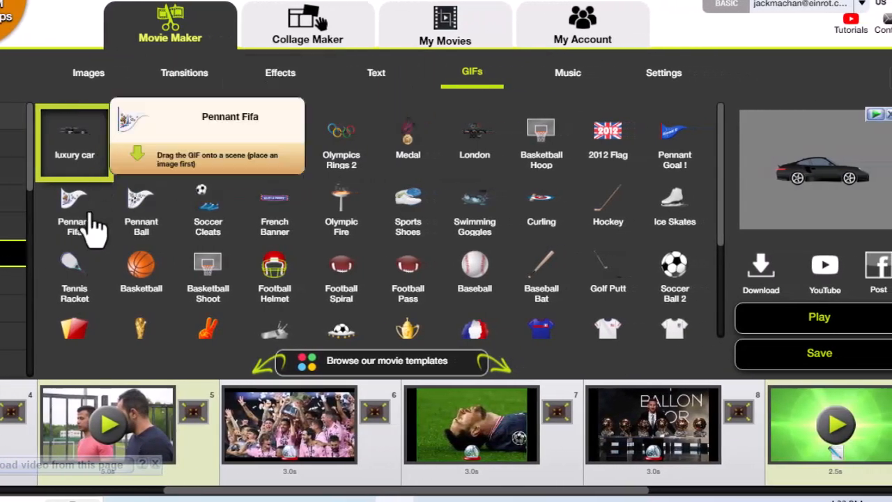
click(215, 235)
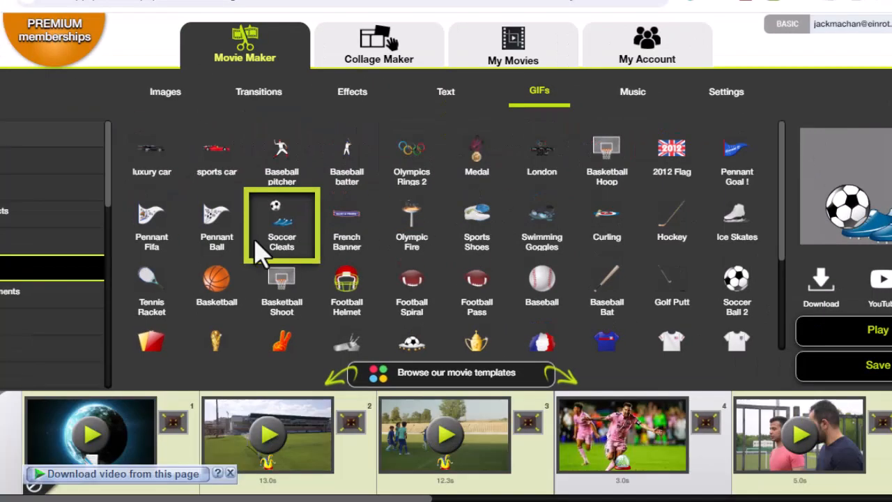
drag(258, 247, 56, 442)
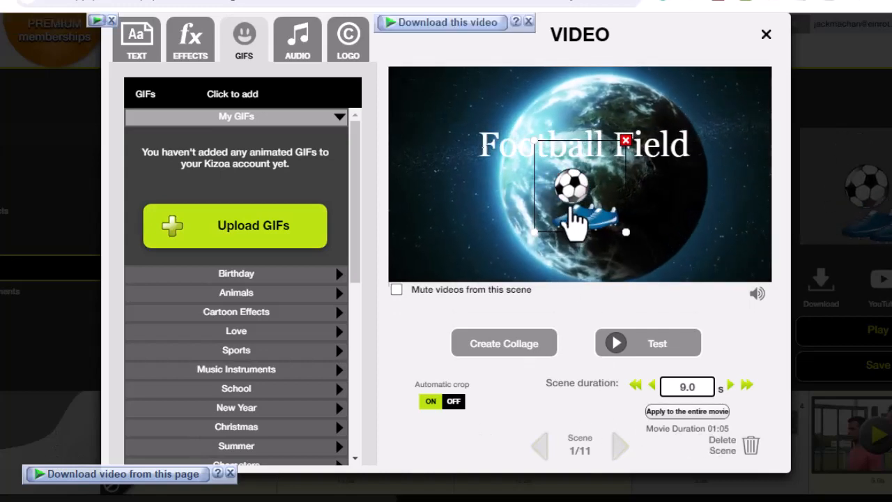
drag(578, 219, 618, 239)
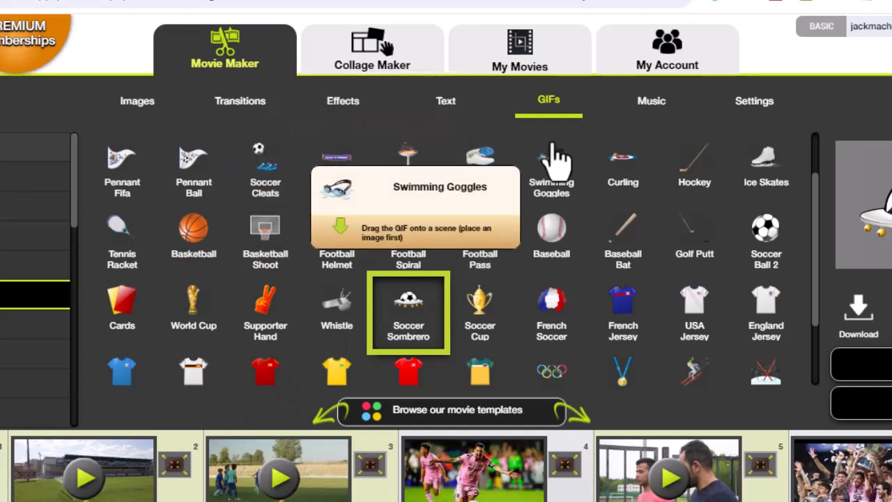
Audition Octopussy by Les Juanitos from the Pop - Rock - Metal music category, set it as the movie's music and play the movie
click(652, 112)
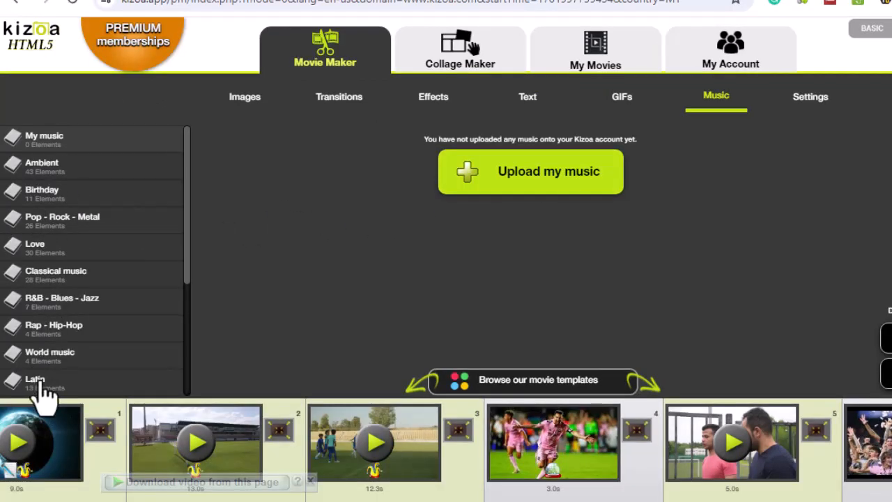
click(65, 220)
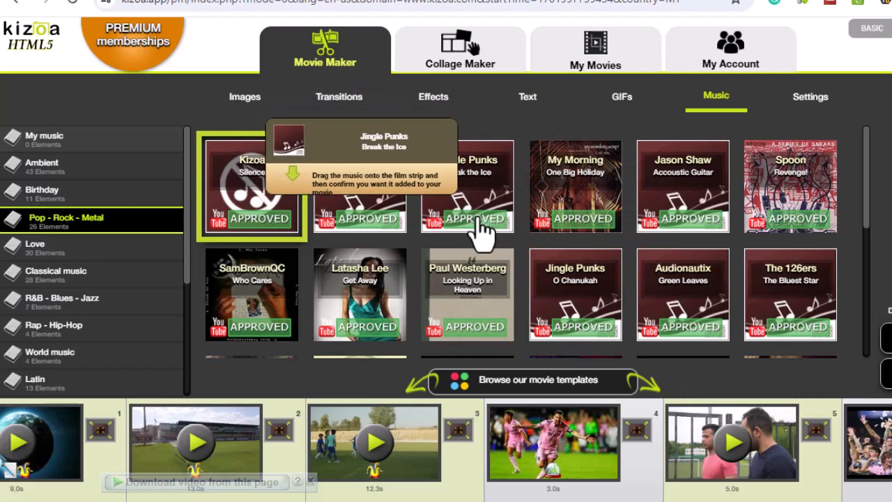
scroll(236, 304, down, 3)
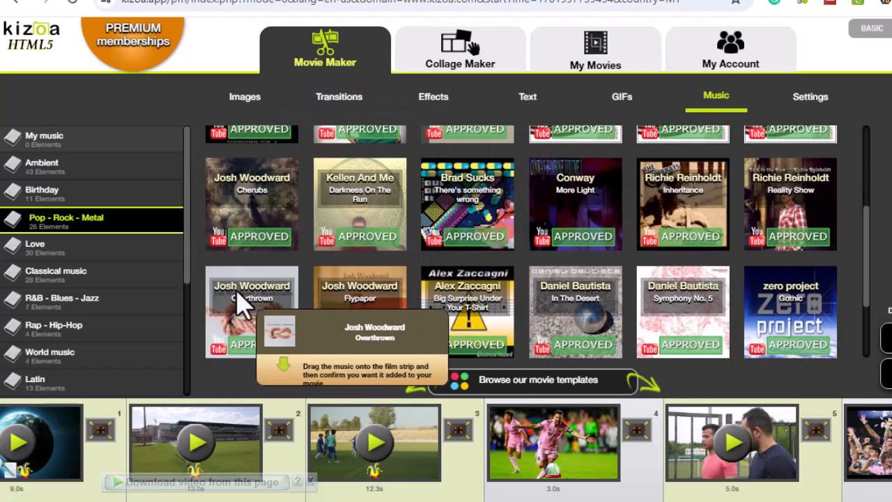
scroll(237, 305, down, 2)
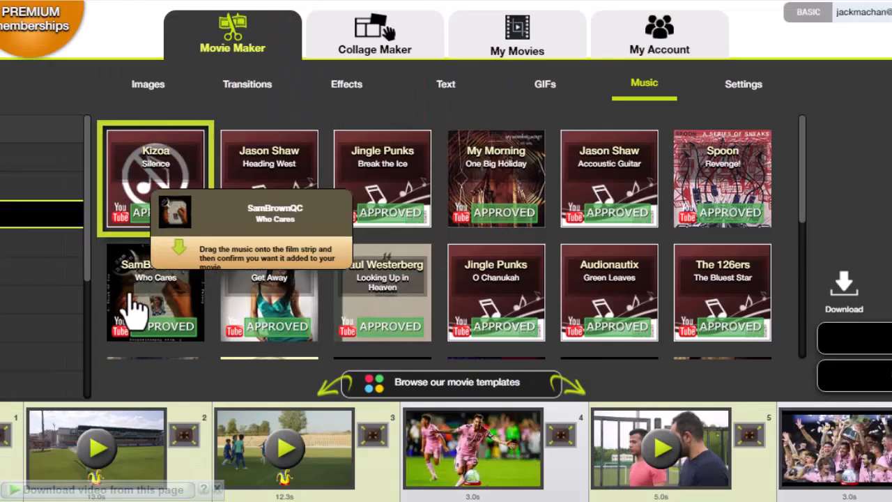
scroll(130, 303, down, 5)
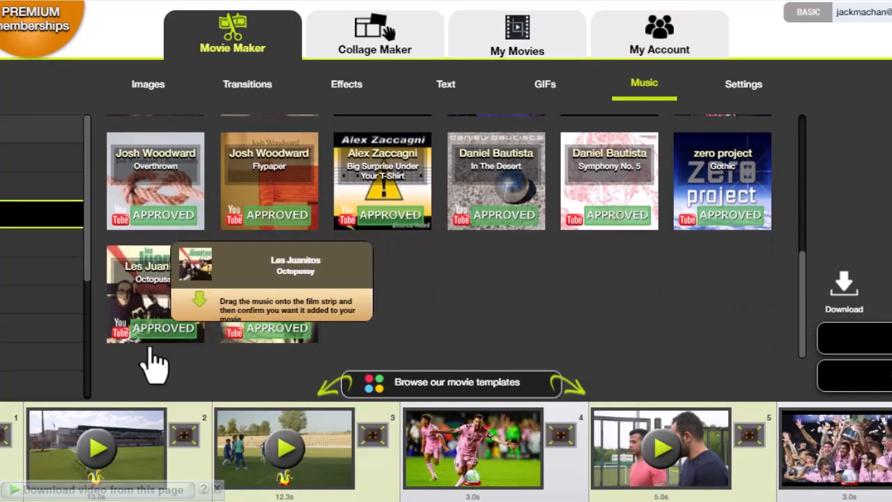
click(149, 342)
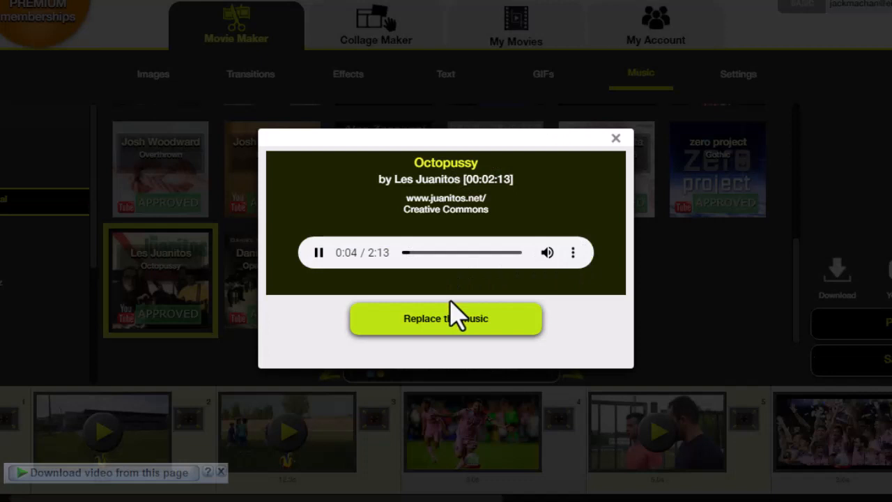
click(318, 253)
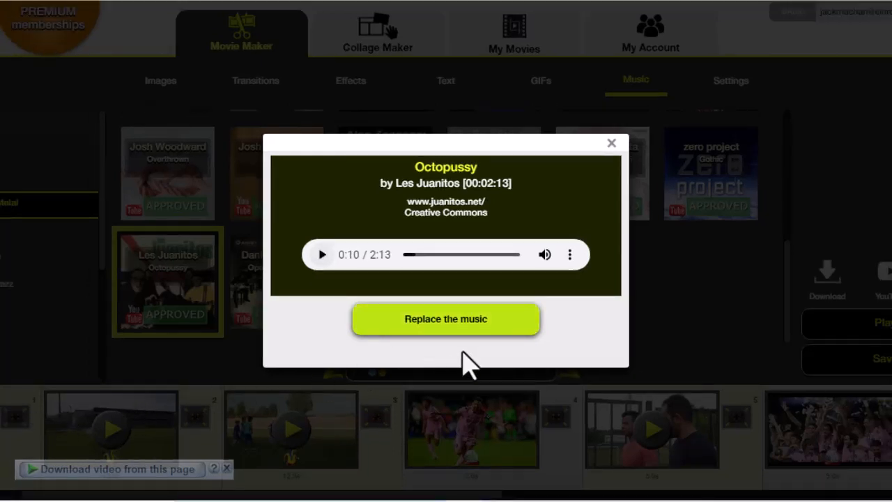
click(450, 320)
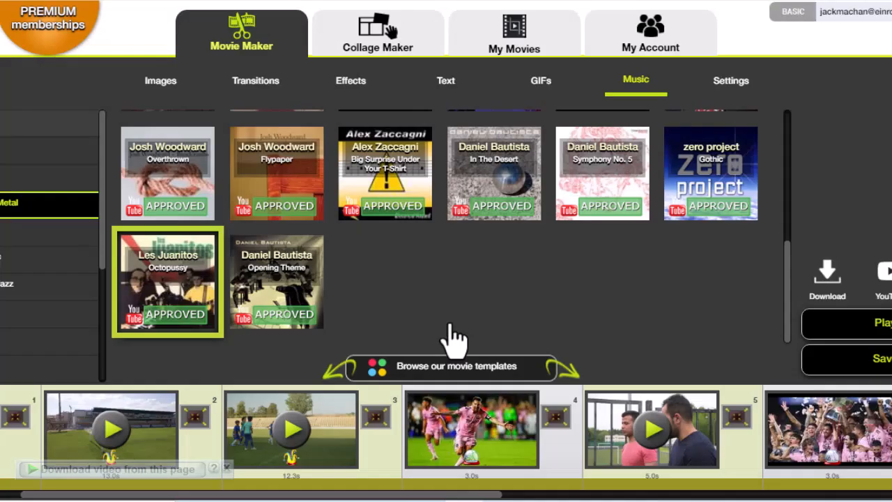
scroll(386, 412, right, 3)
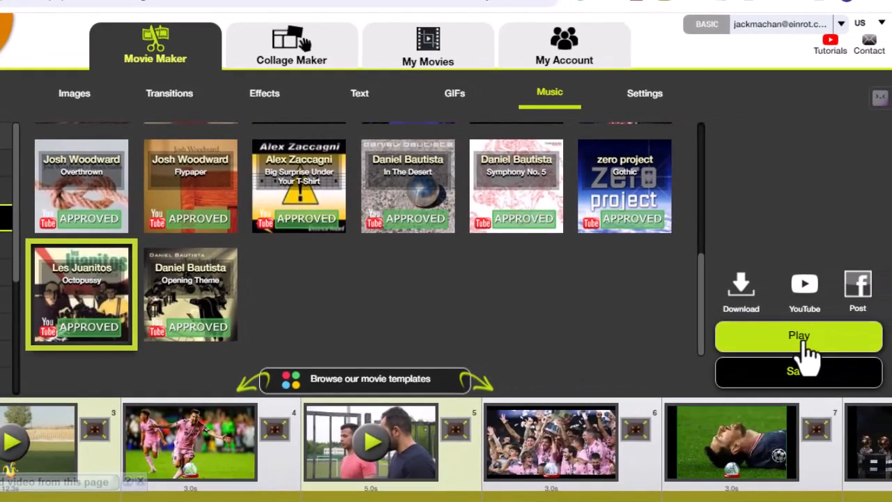
click(804, 345)
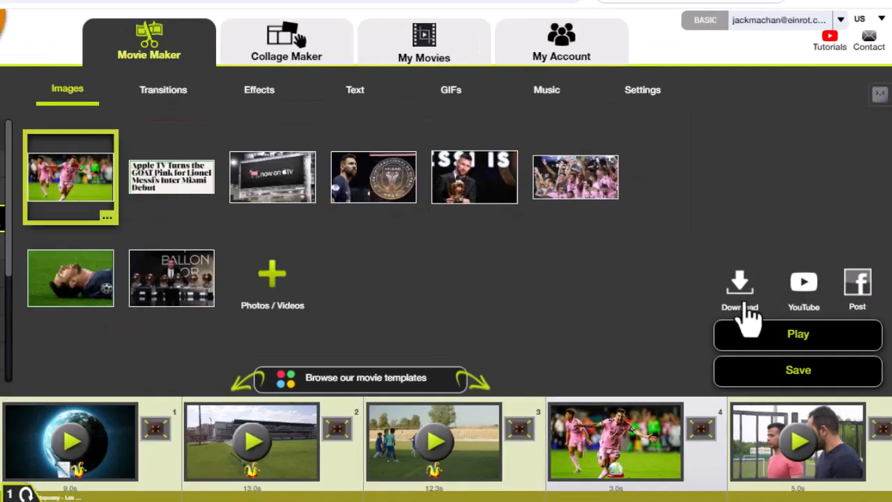
Download the movie as an MP4 with the Kizoa logo at 1280x720 (HD Ready), 30 images per second and x1 speed
click(740, 296)
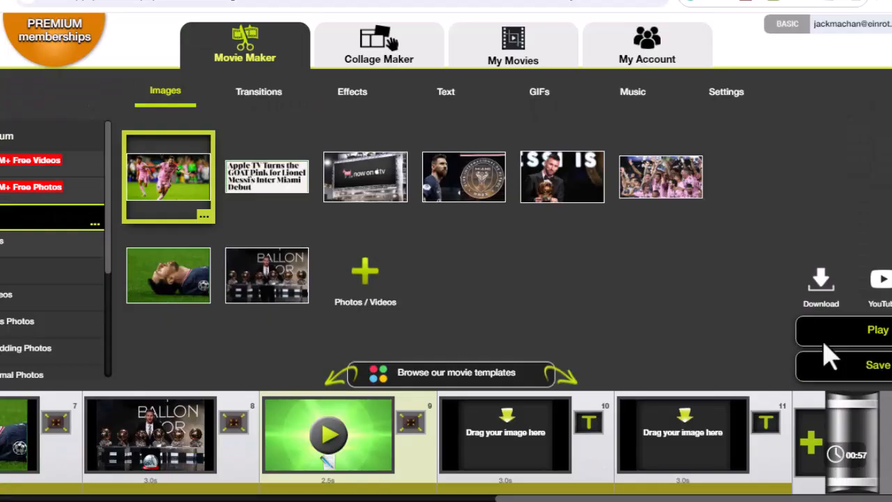
click(819, 306)
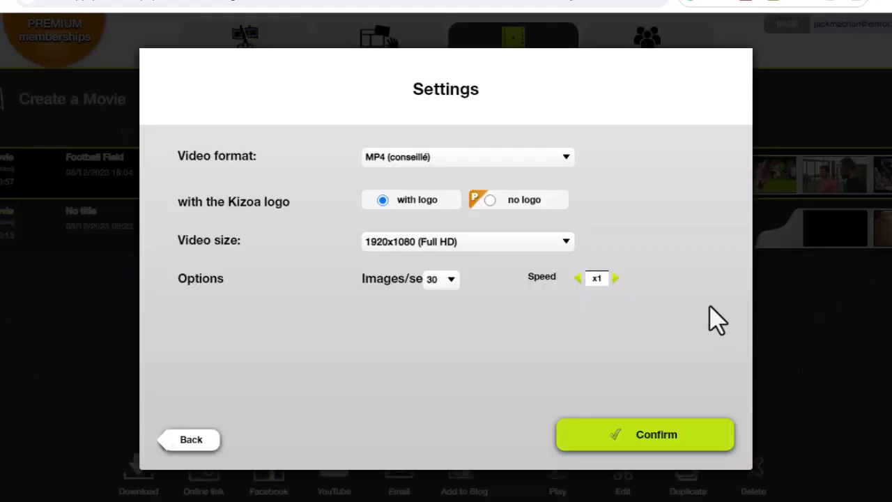
click(566, 242)
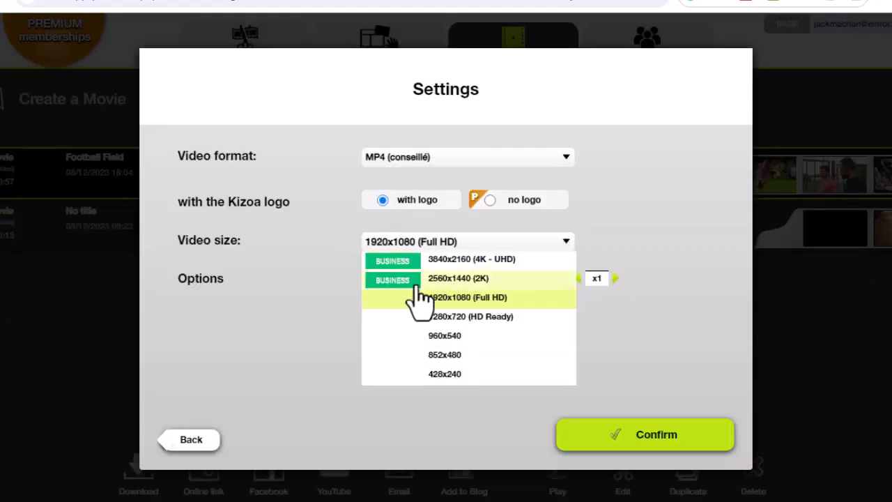
click(481, 319)
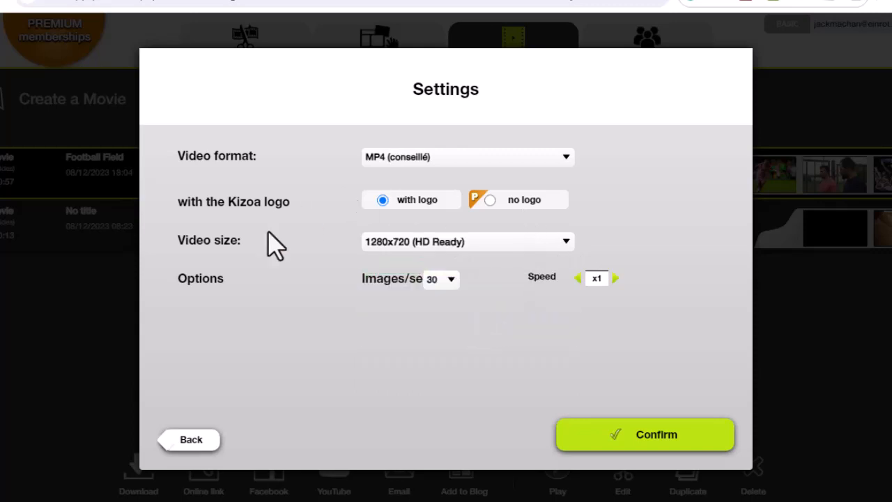
click(624, 447)
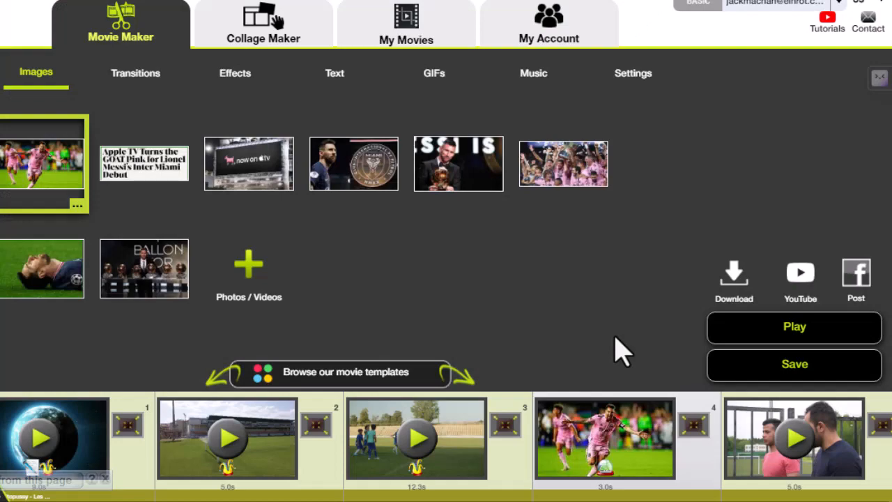
Upload the movie with logo to YouTube, titled Football Field and described as "Boys playing football", signing in with Google
click(807, 276)
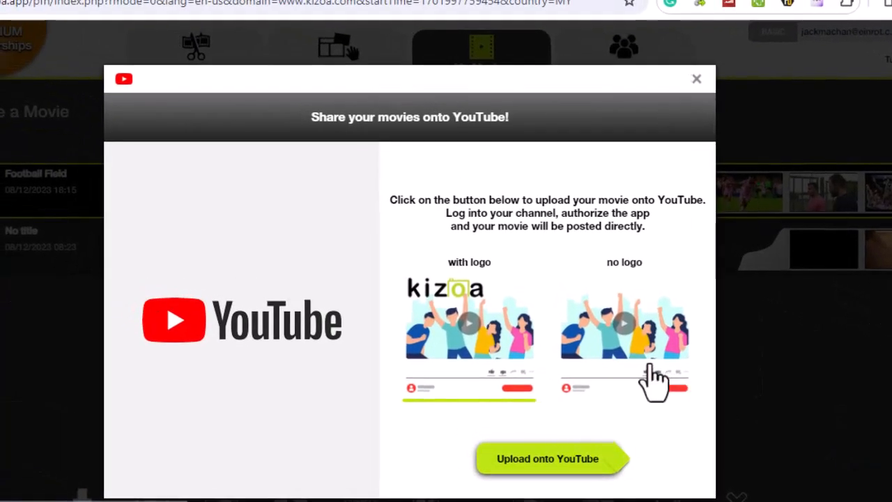
click(548, 460)
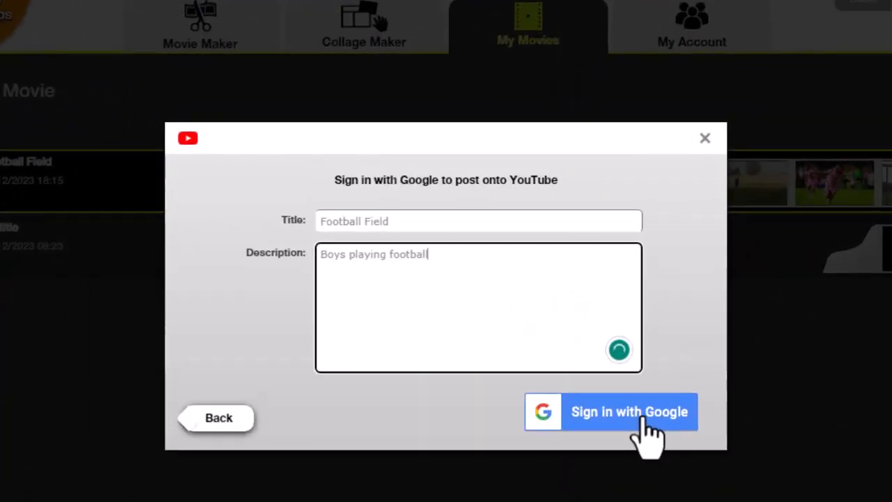
click(642, 417)
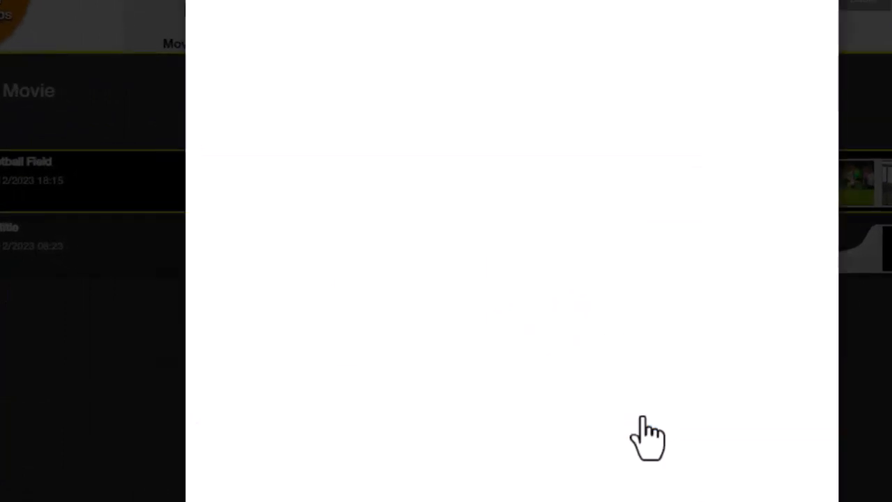
click(578, 488)
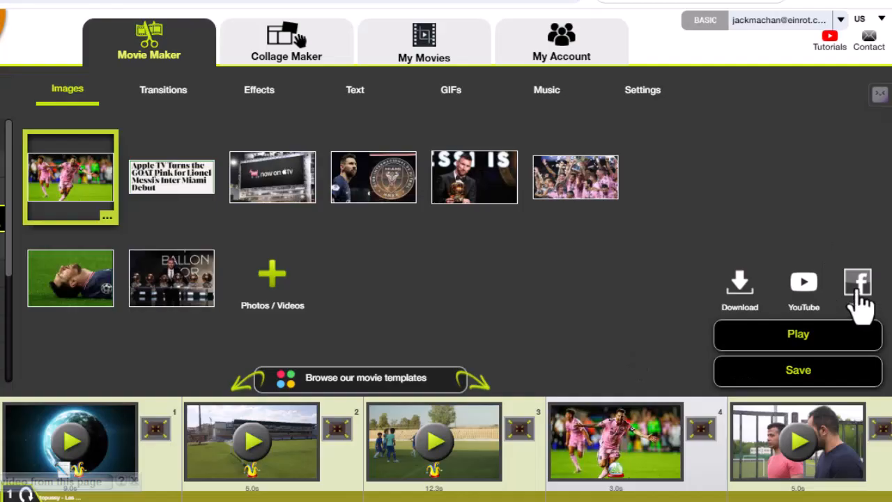
Share the movie to the Facebook feed with the text "Boys playing Soccer" and the audience Only me
click(860, 289)
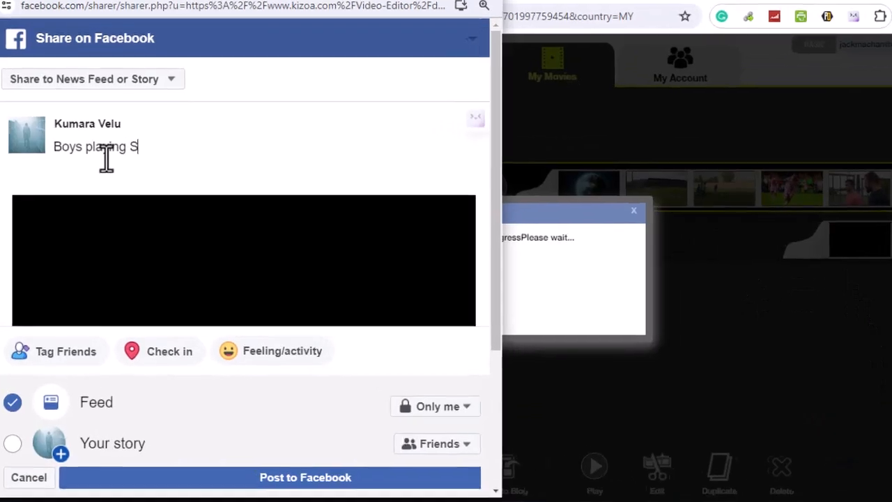
text(occer)
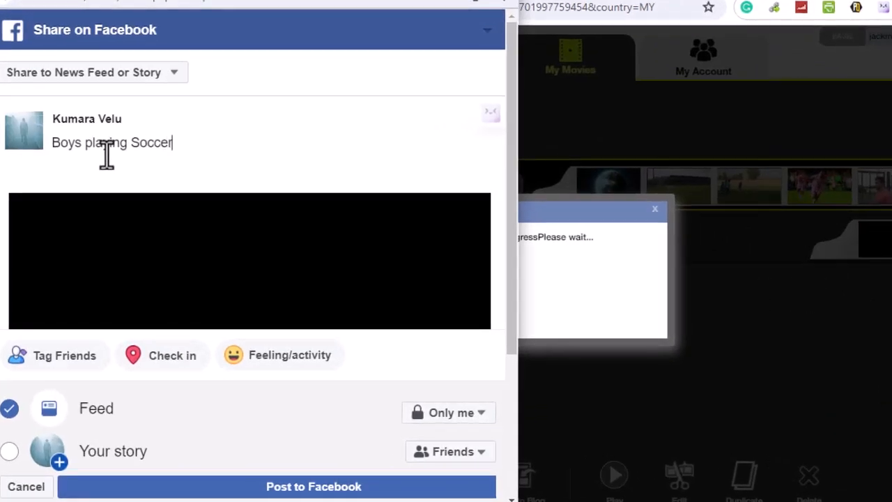
scroll(383, 373, down, 3)
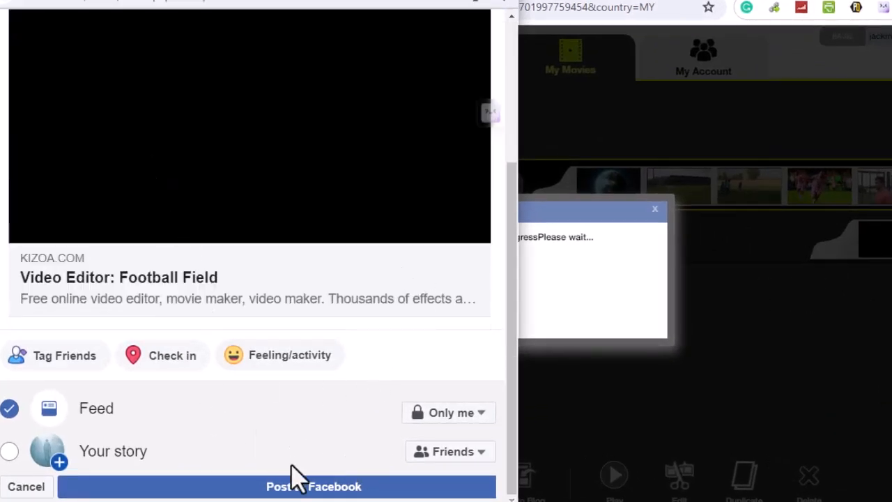
click(307, 488)
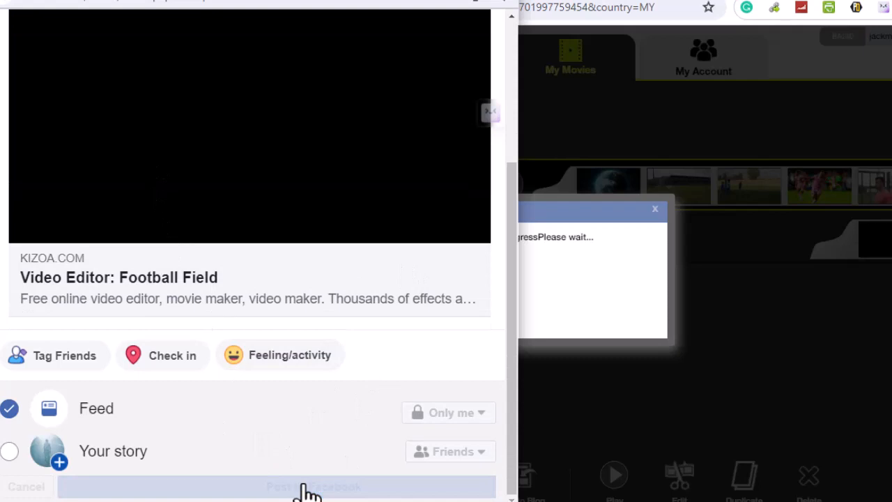